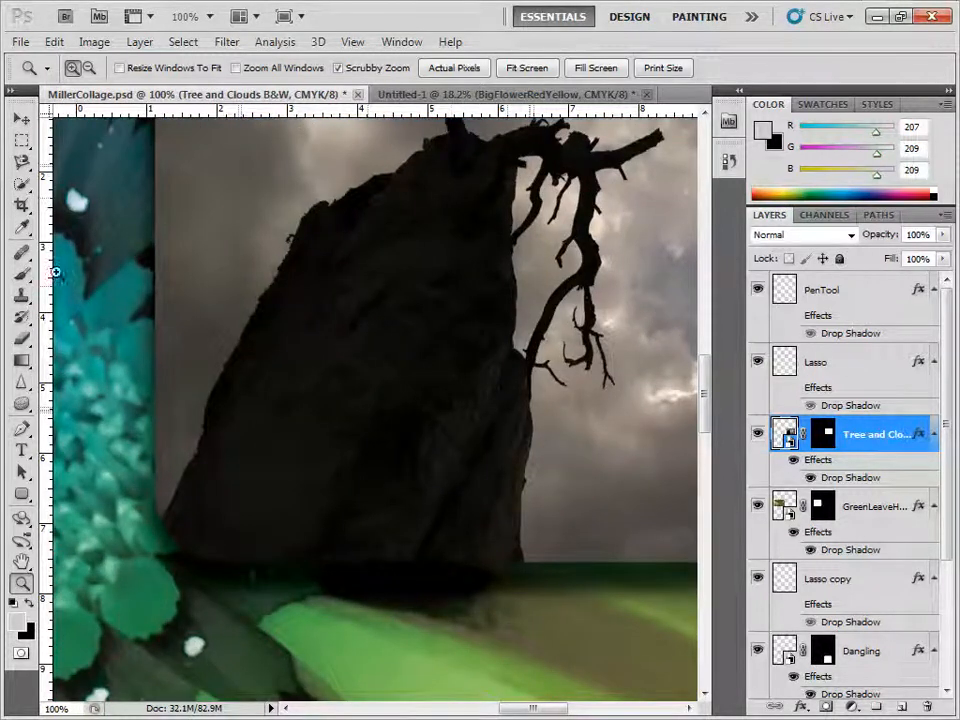
# Select a small patch of the dark blue sky using the Magic Wand with a tolerance of 2
pyautogui.click(21, 186)
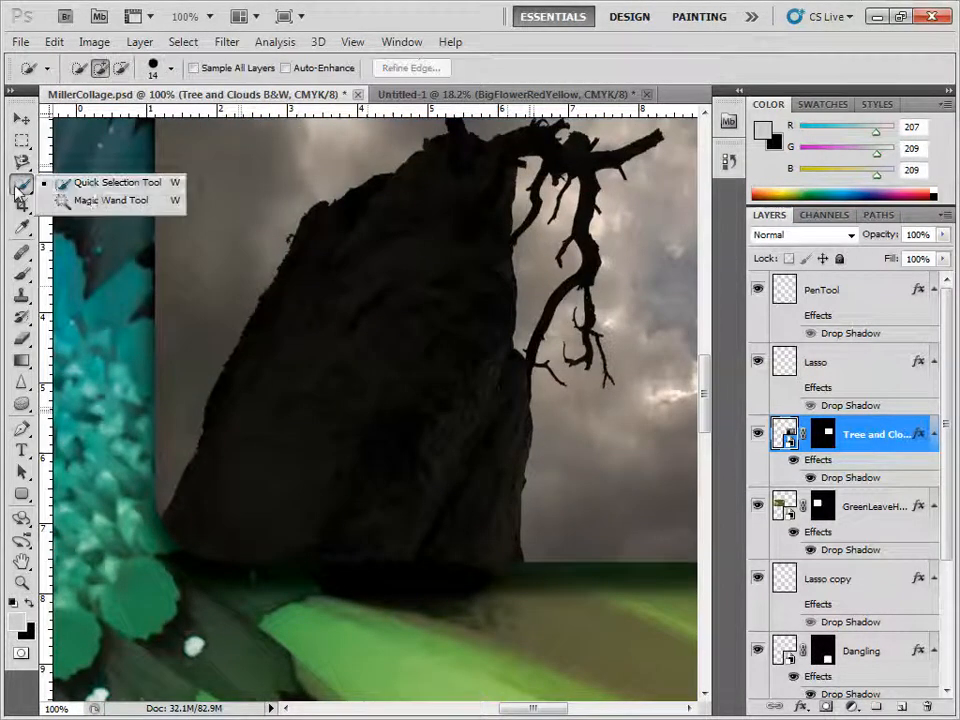
pyautogui.click(90, 206)
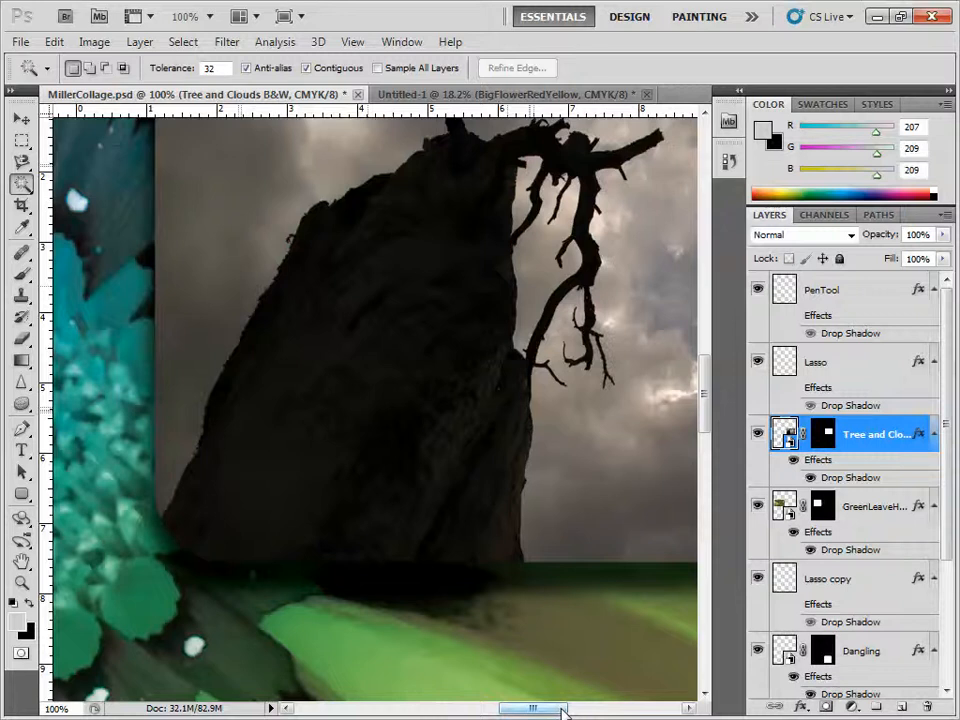
pyautogui.moveTo(561, 709); pyautogui.dragTo(598, 709)
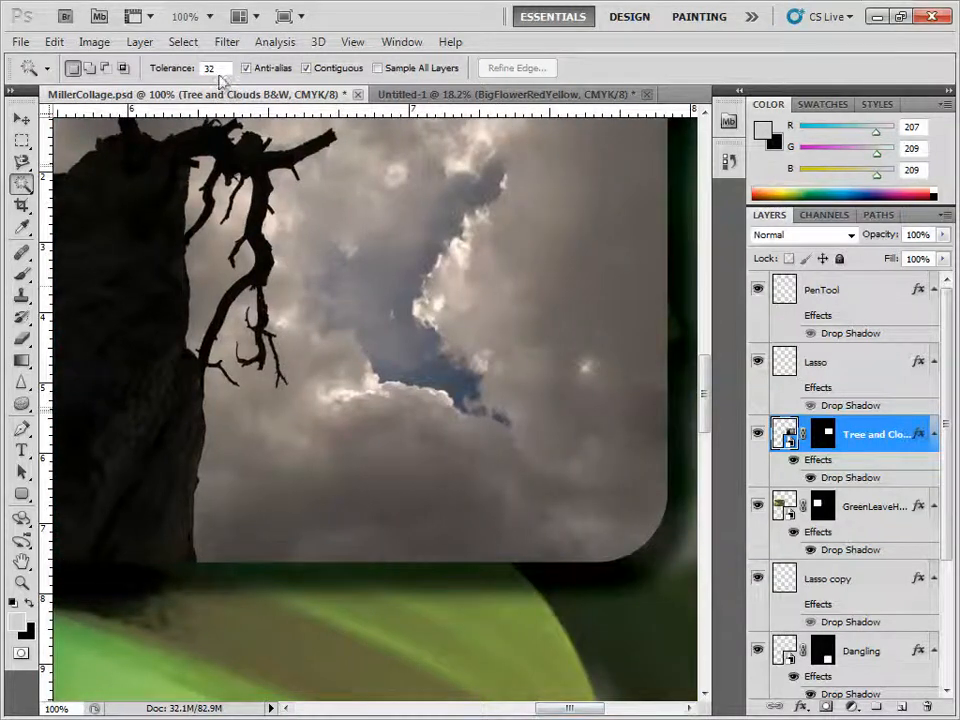
pyautogui.write('2')
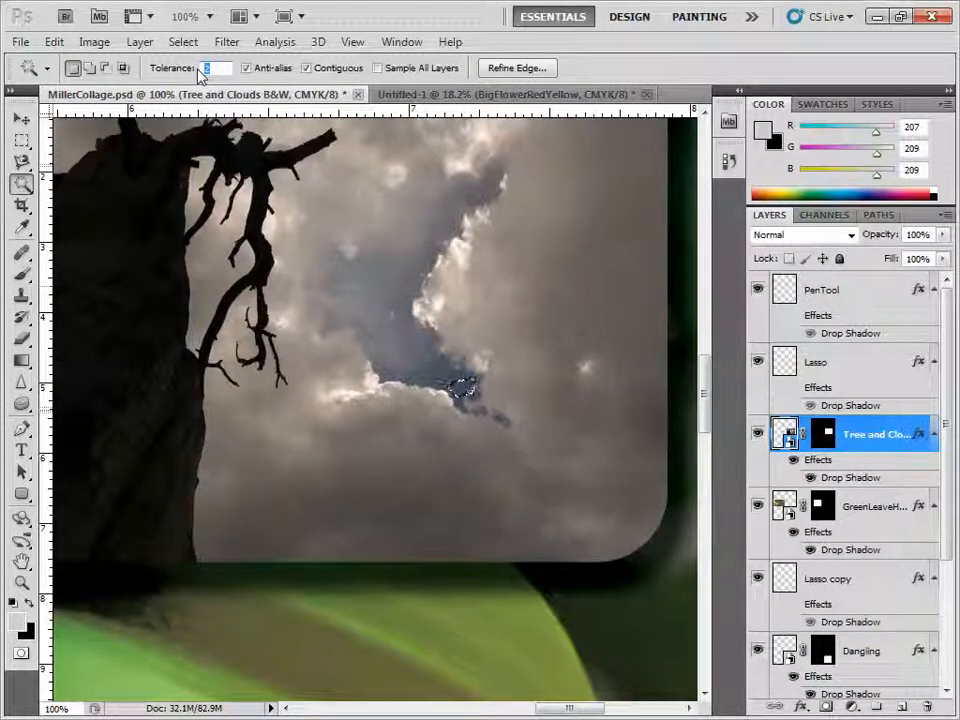
# Using a Magic Wand tolerance of 32, select the dark blue sky opening, add the neighbouring blue areas, and subtract a spot inside it
pyautogui.write('32')
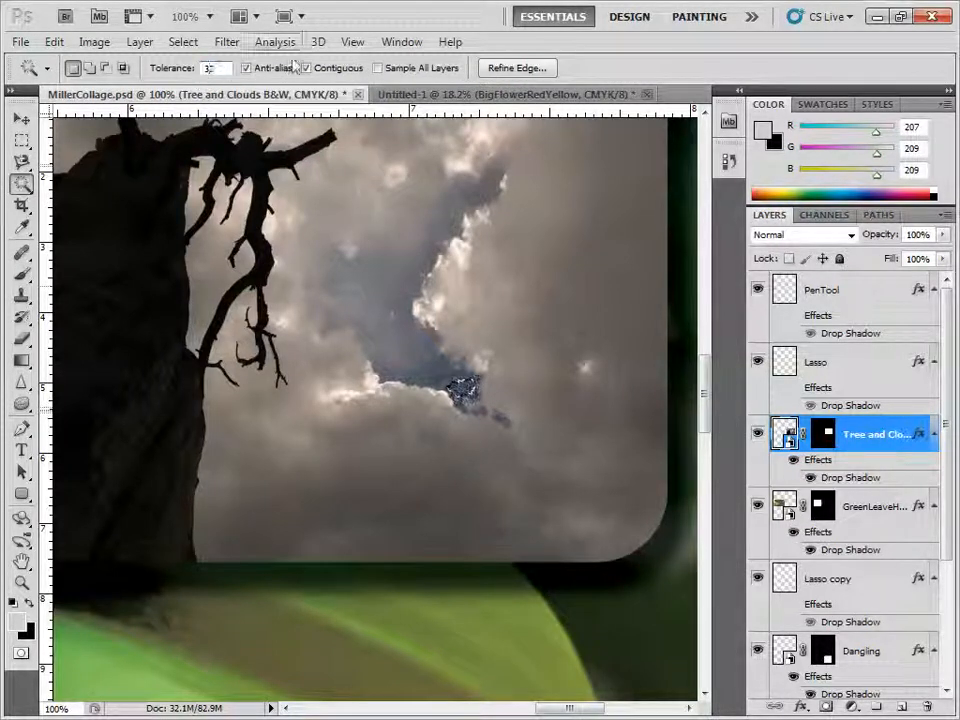
pyautogui.click(551, 358)
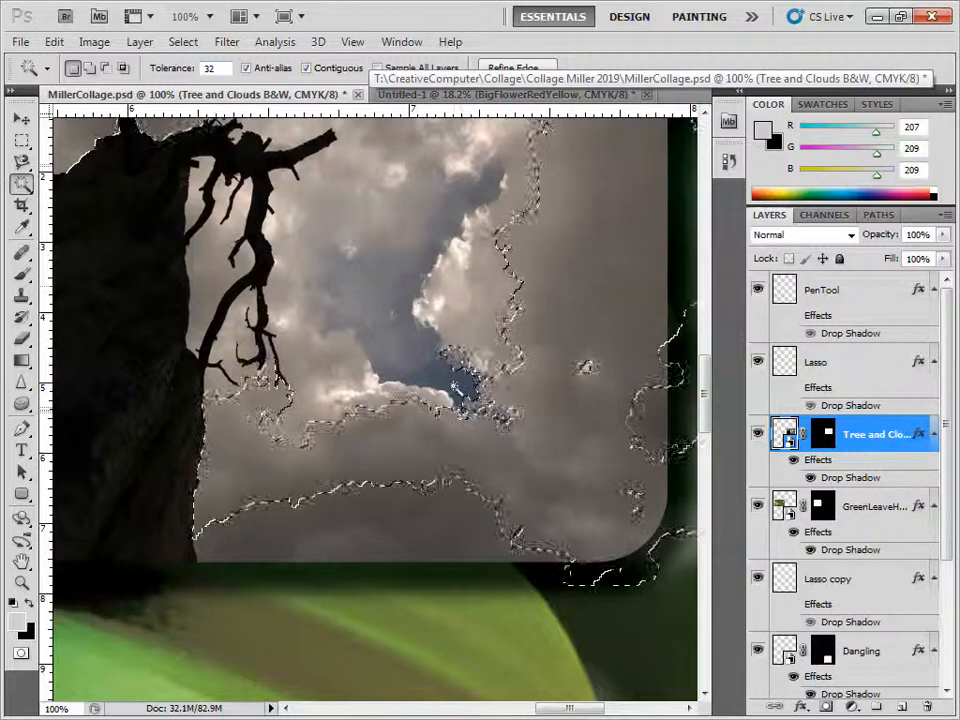
pyautogui.click(468, 390)
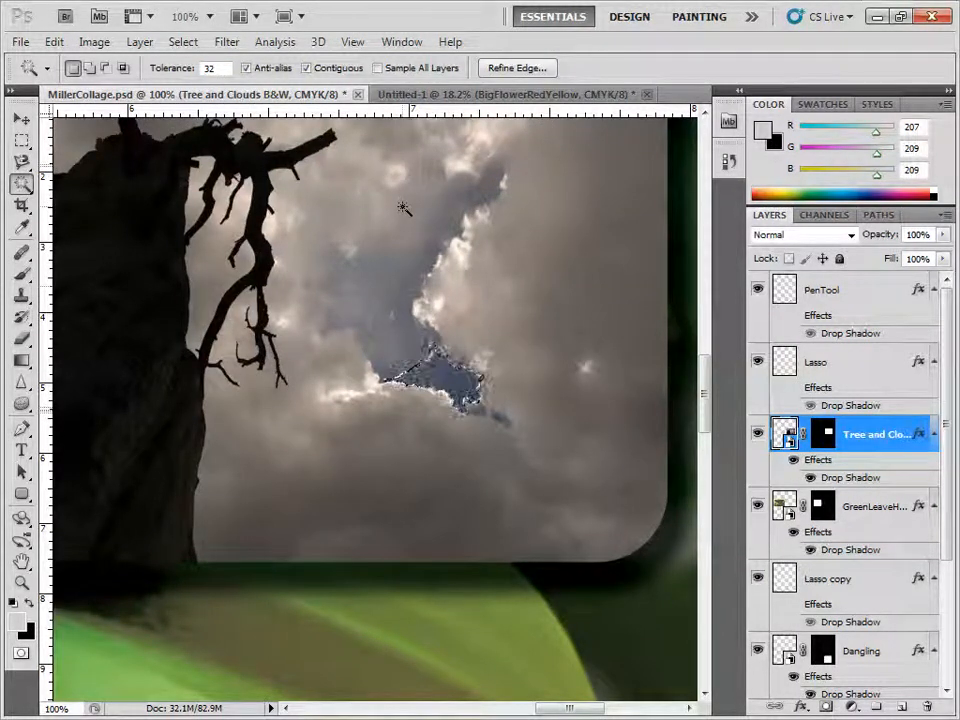
pyautogui.click(427, 346)
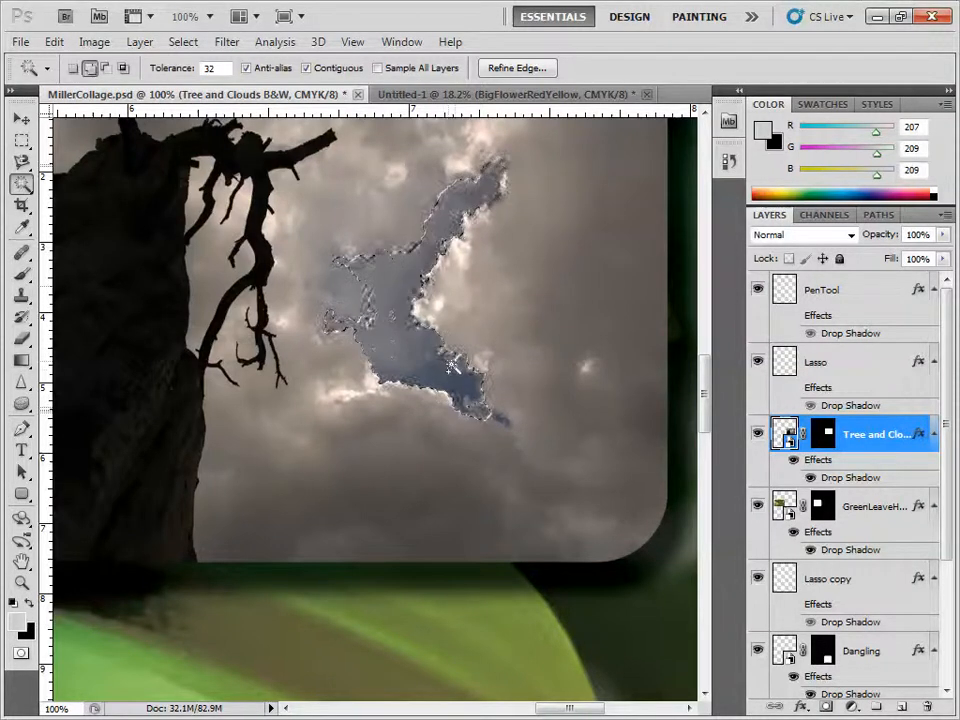
pyautogui.press('alt')
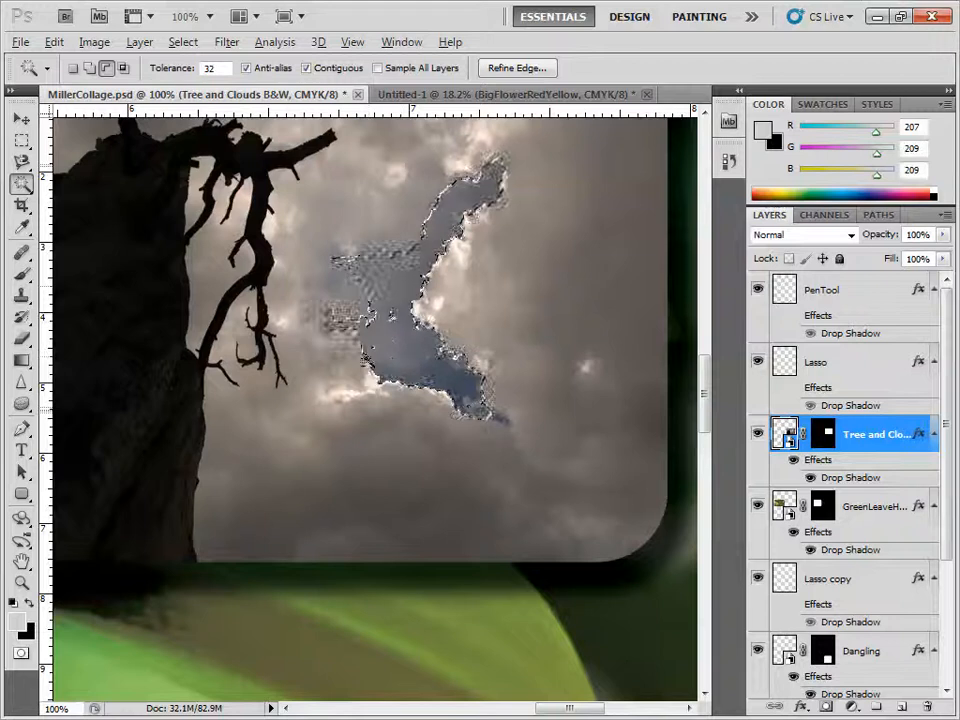
pyautogui.keyDown('alt'); pyautogui.click(392, 316); pyautogui.keyUp('alt')
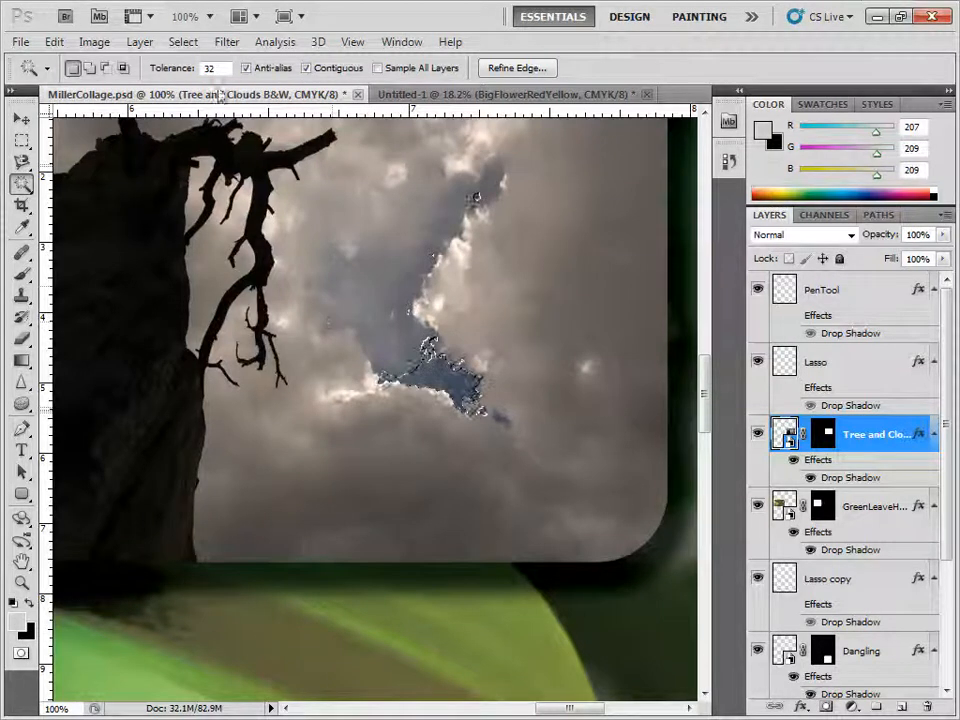
# Switch to the Quick Selection tool and clear the blue sky selection
pyautogui.click(21, 184)
pyautogui.click(93, 187)
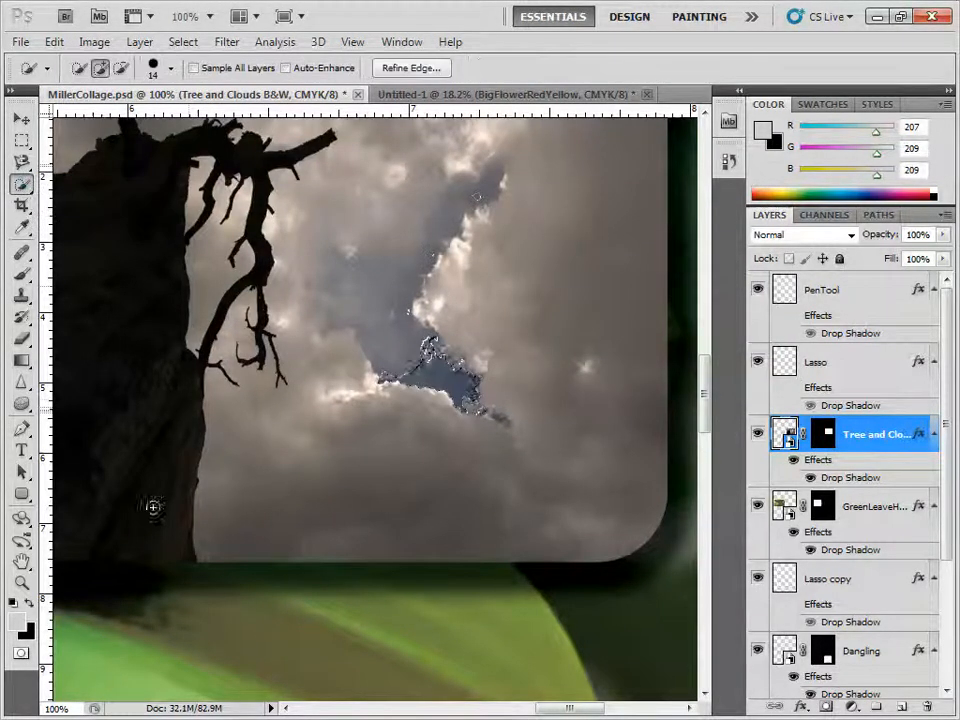
pyautogui.click(183, 42)
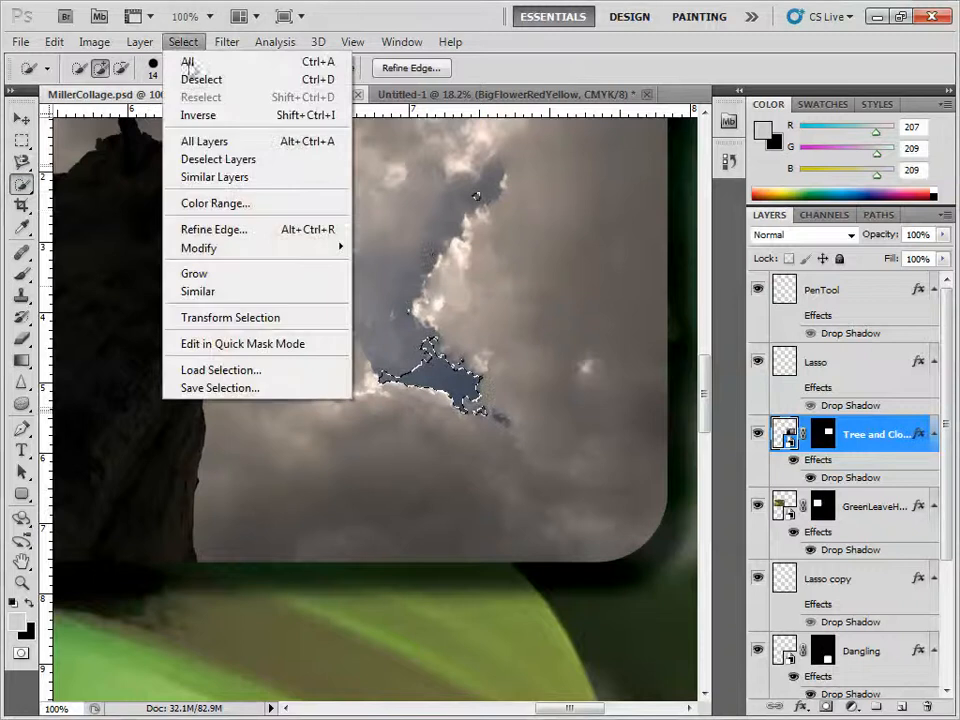
pyautogui.click(198, 114)
pyautogui.hotkey('ctrl', 'd')
# Quick-select the dark rock and tree, subtract the sky gap beside the branches, and add the cloudy sky beyond them
pyautogui.click(25, 185)
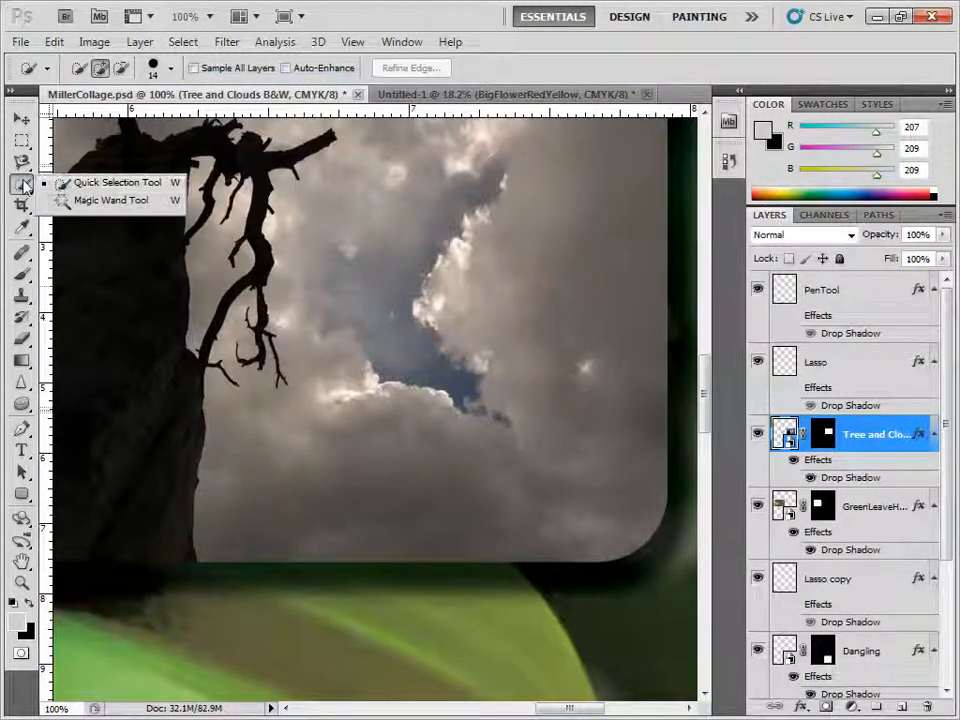
pyautogui.click(92, 184)
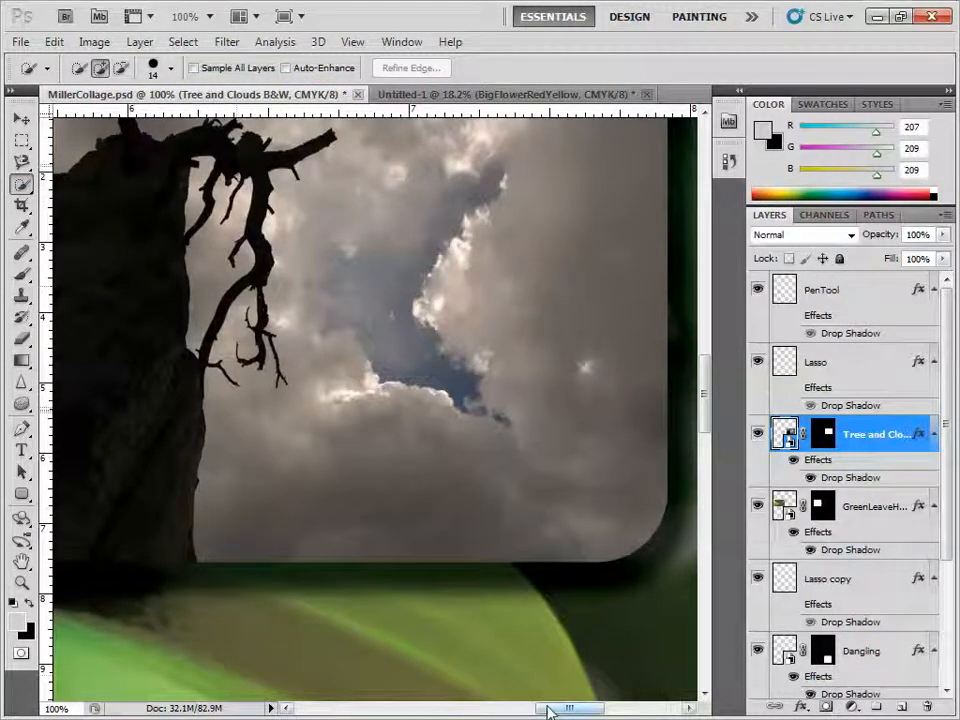
pyautogui.moveTo(548, 710); pyautogui.dragTo(513, 710)
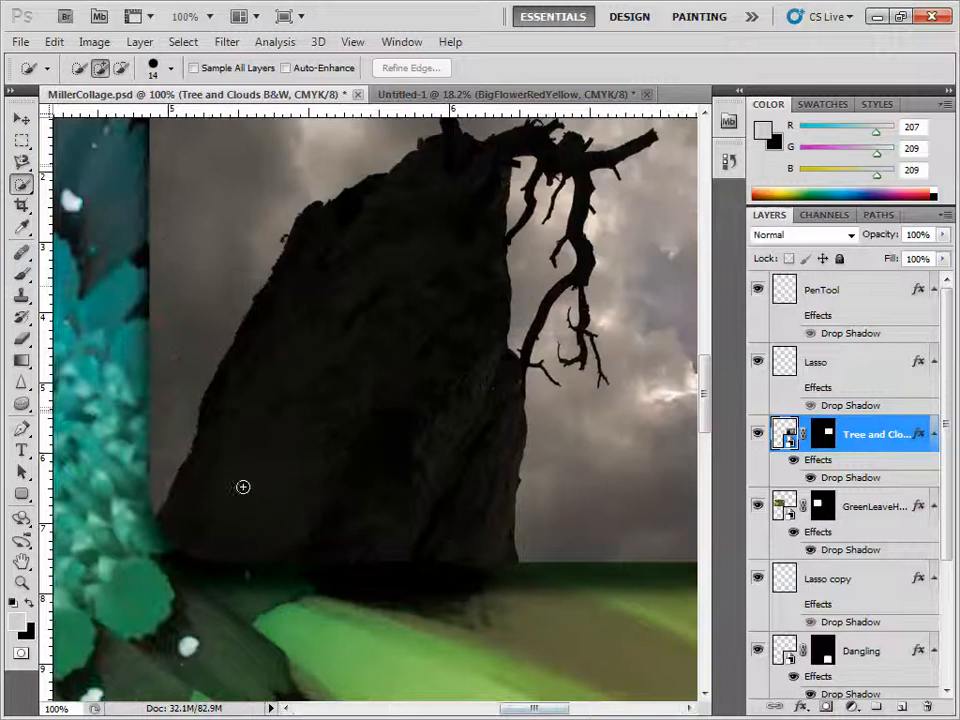
pyautogui.moveTo(193, 537)
pyautogui.mouseDown()
pyautogui.moveTo(244, 467)
pyautogui.moveTo(419, 332)
pyautogui.moveTo(451, 261)
pyautogui.moveTo(567, 176)
pyautogui.moveTo(535, 241)
pyautogui.mouseUp()
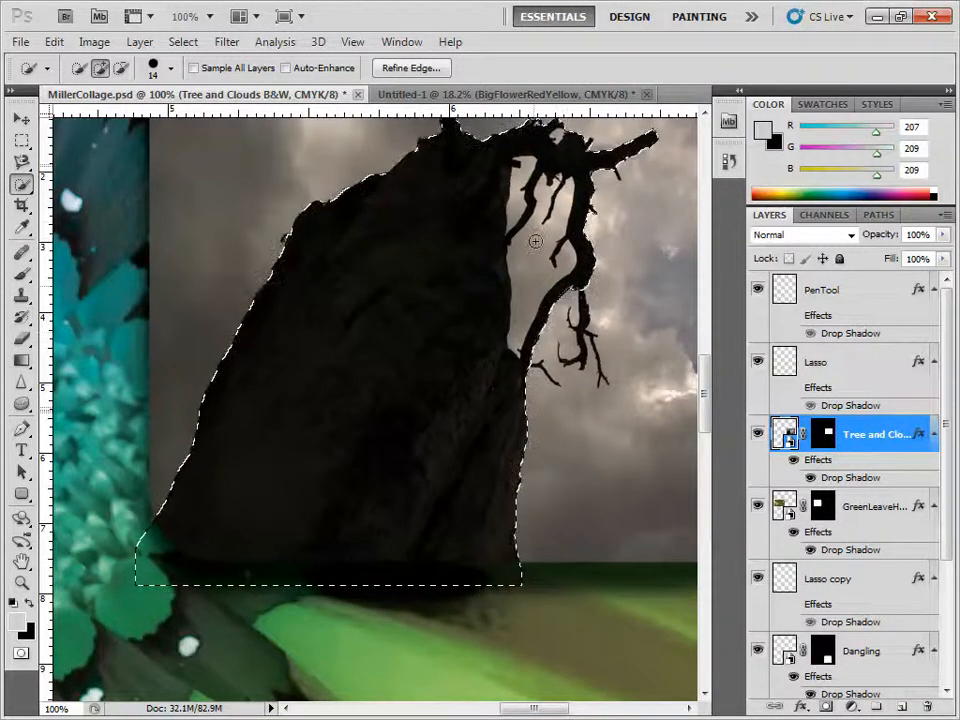
pyautogui.keyDown('alt'); pyautogui.click(525, 297); pyautogui.keyUp('alt')
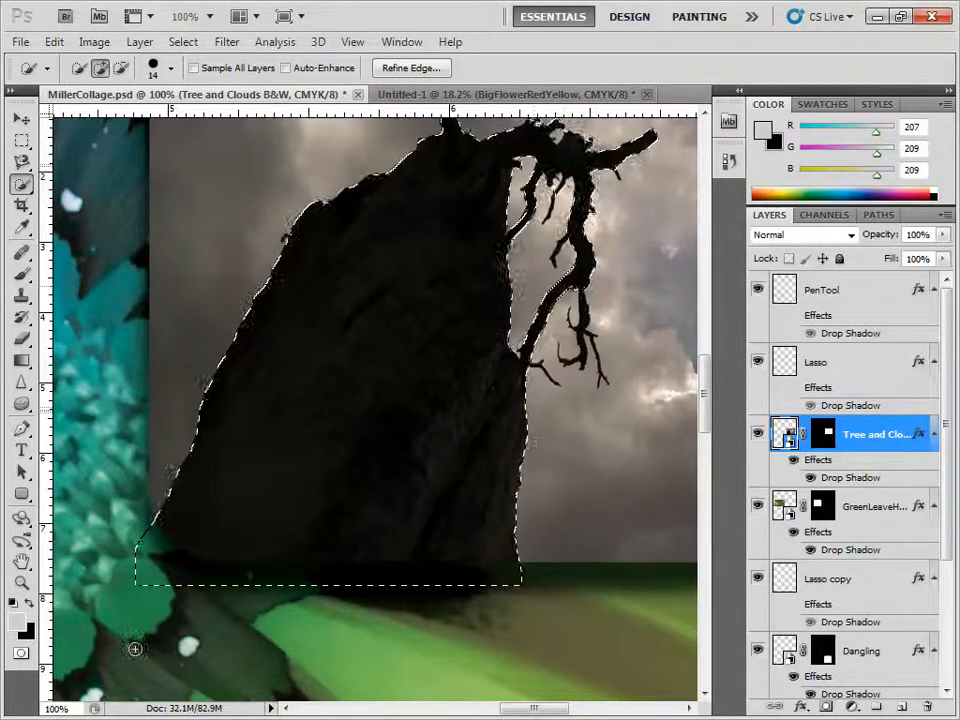
pyautogui.moveTo(521, 712); pyautogui.dragTo(561, 712)
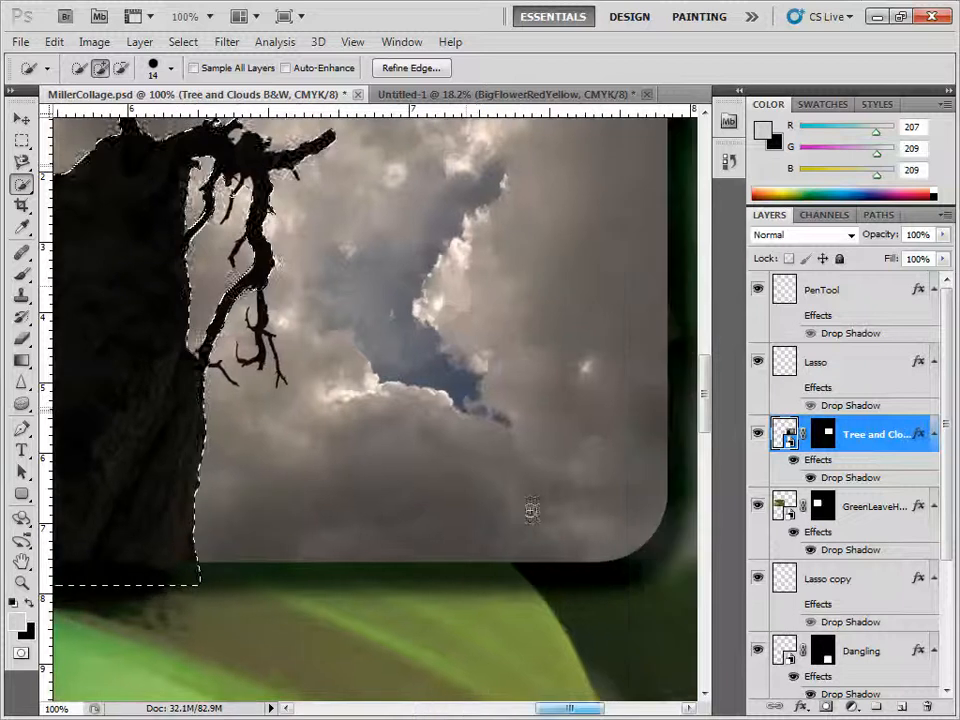
pyautogui.click(608, 172)
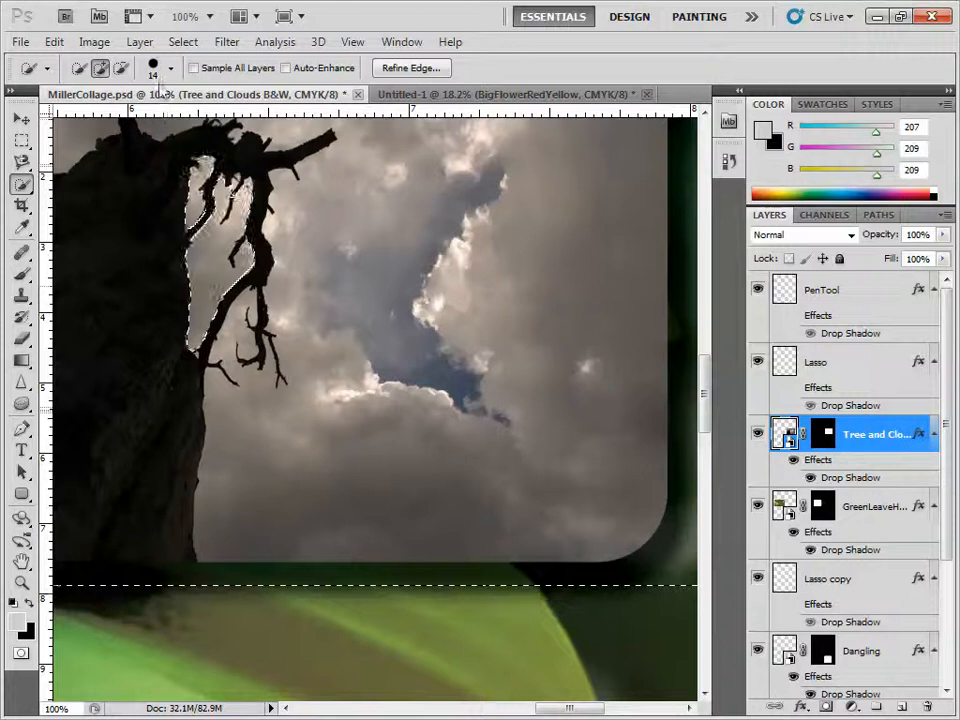
# Clear the rock and sky selection, and quick-select the blue sky opening together with the bright clouds beside the tree
pyautogui.click(183, 41)
pyautogui.click(188, 80)
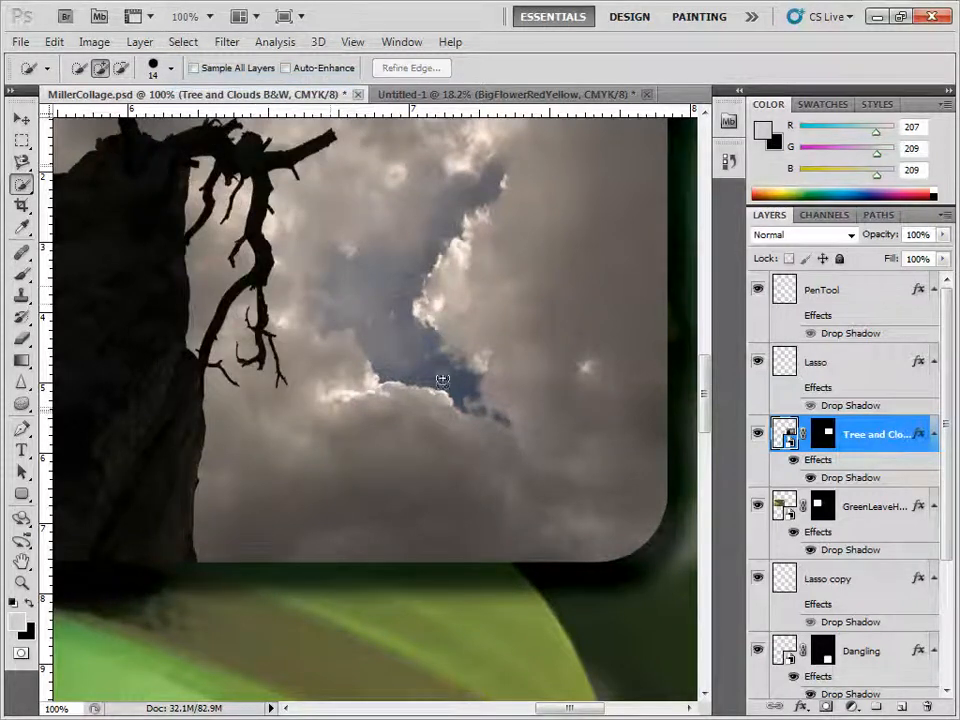
pyautogui.moveTo(442, 380)
pyautogui.mouseDown()
pyautogui.moveTo(405, 352)
pyautogui.moveTo(390, 306)
pyautogui.moveTo(428, 261)
pyautogui.moveTo(345, 170)
pyautogui.moveTo(305, 200)
pyautogui.moveTo(290, 230)
pyautogui.moveTo(321, 263)
pyautogui.mouseUp()
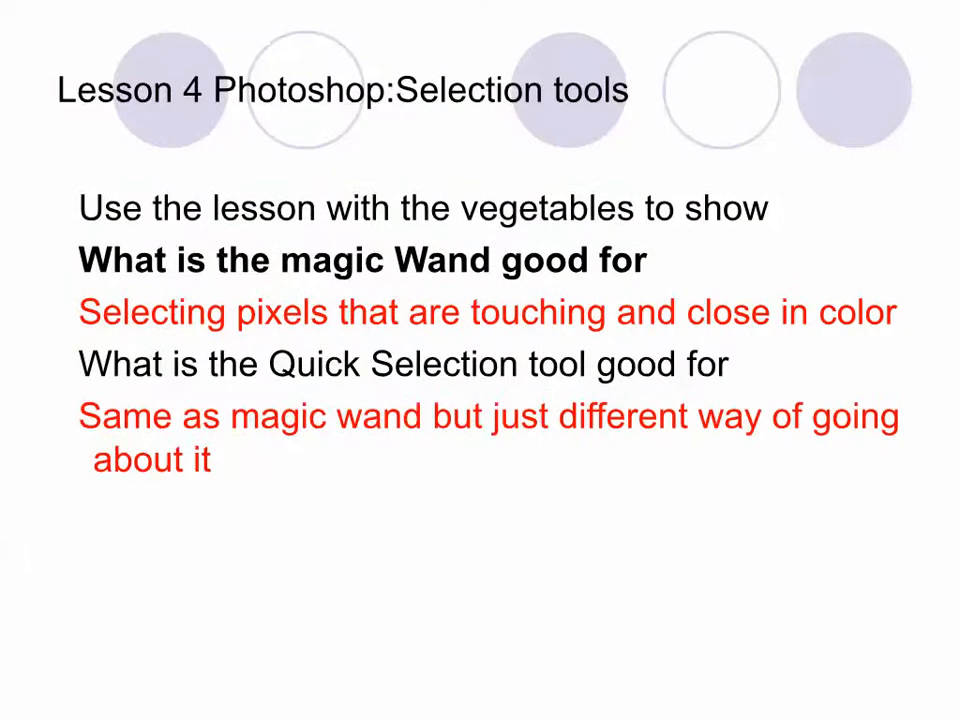
# Return from the slideshow to the maximized Photoshop window and clear the blue sky selection
pyautogui.click(514, 573)
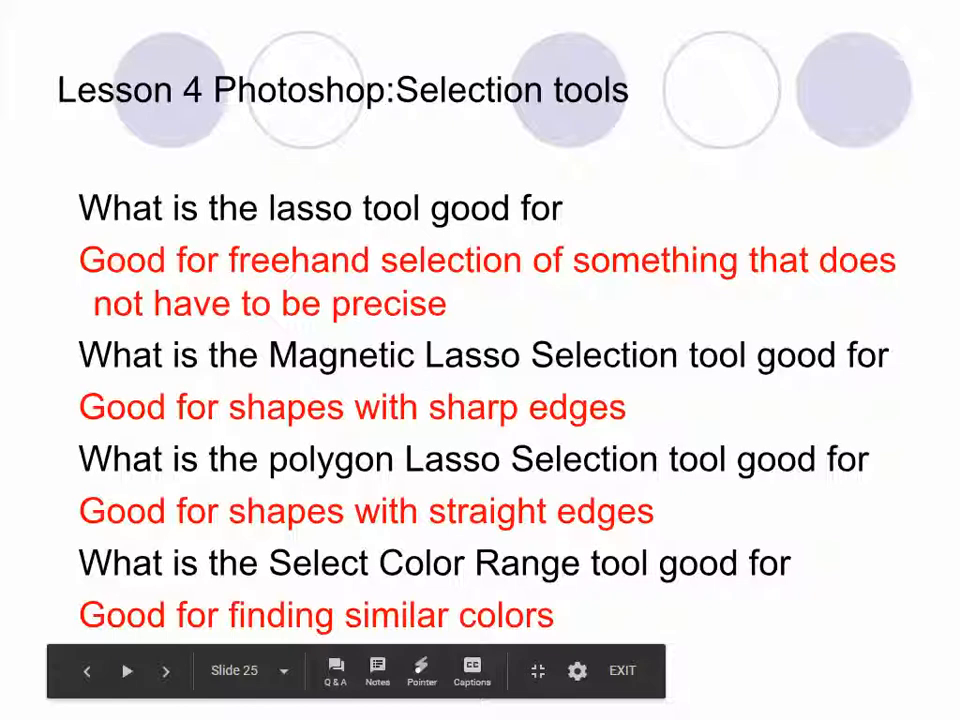
pyautogui.moveTo(957, 86); pyautogui.dragTo(320, 68)
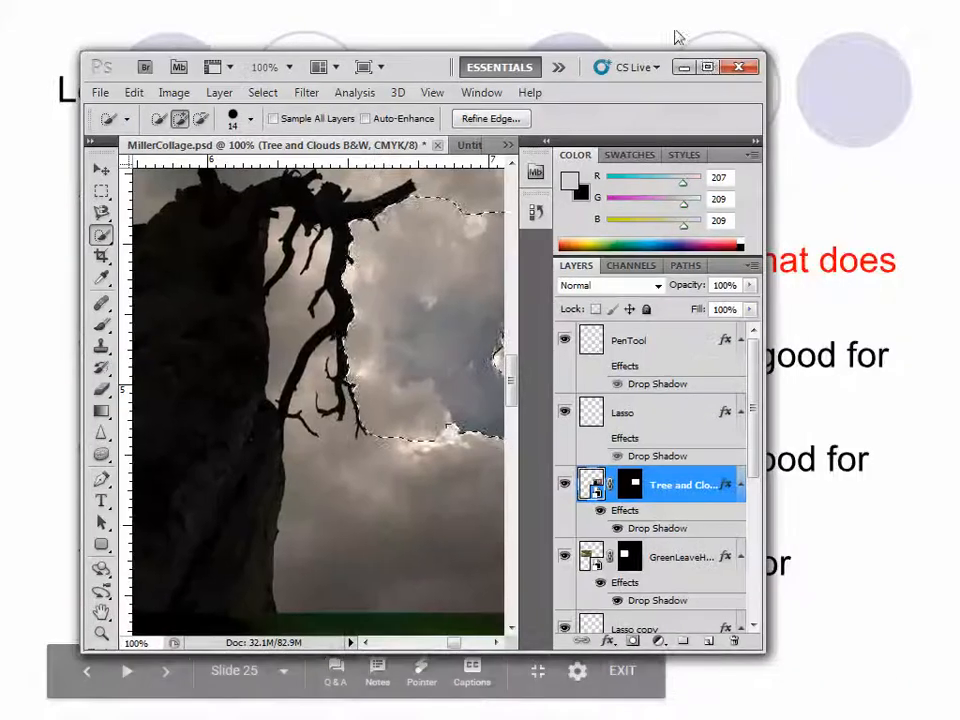
pyautogui.click(706, 70)
pyautogui.click(183, 41)
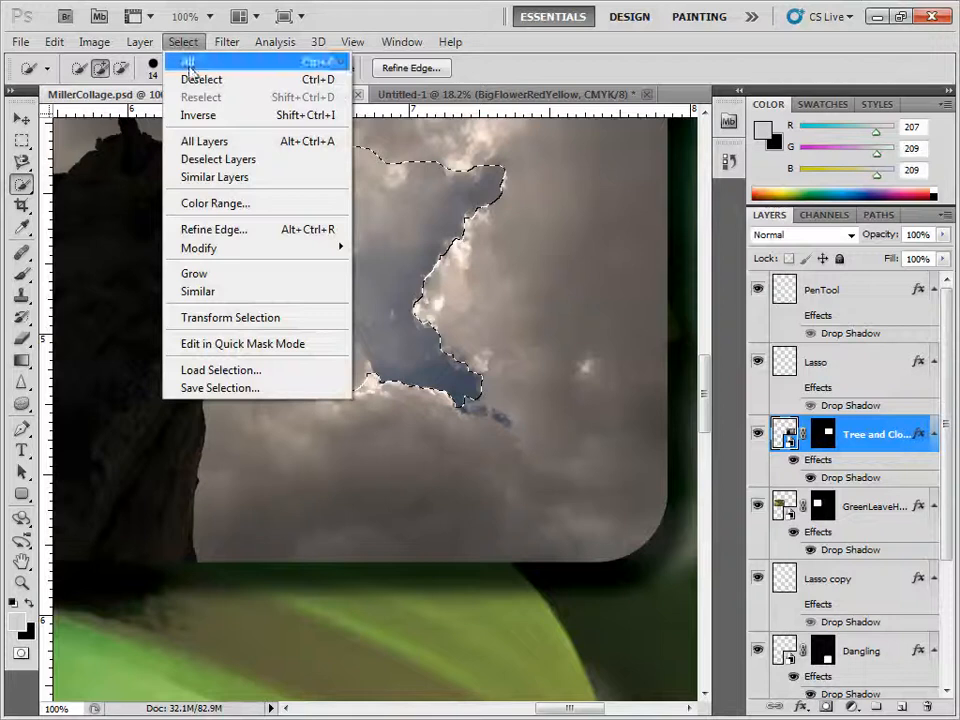
pyautogui.click(200, 79)
# Toggle the green leaf photo's layer off and on, and make that GreenLeaveHorizontal copy layer active
pyautogui.click(22, 561)
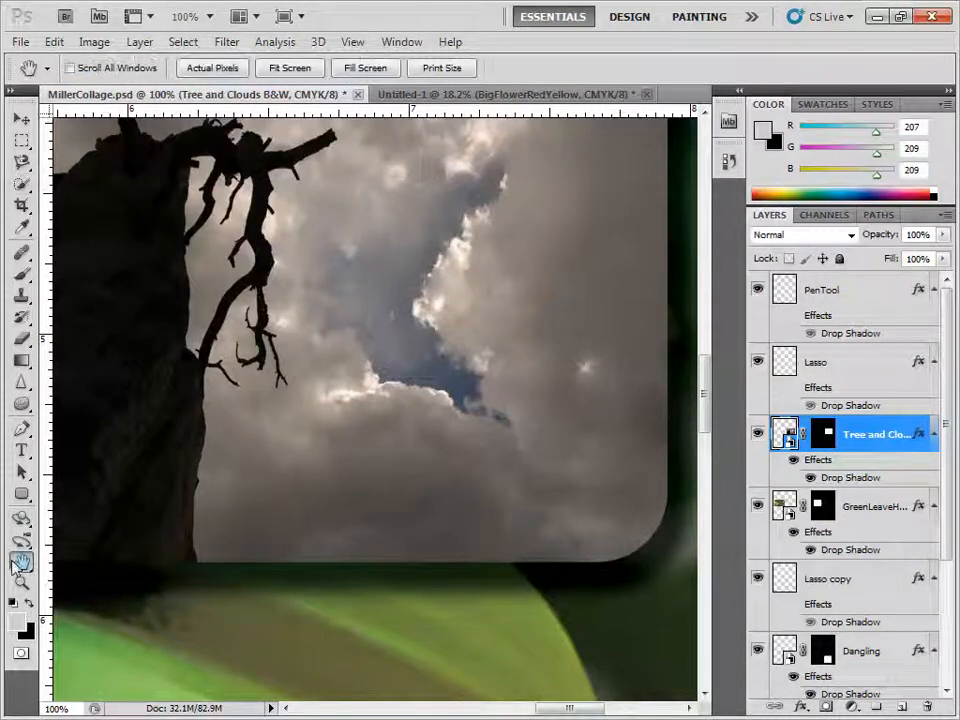
pyautogui.doubleClick(22, 562)
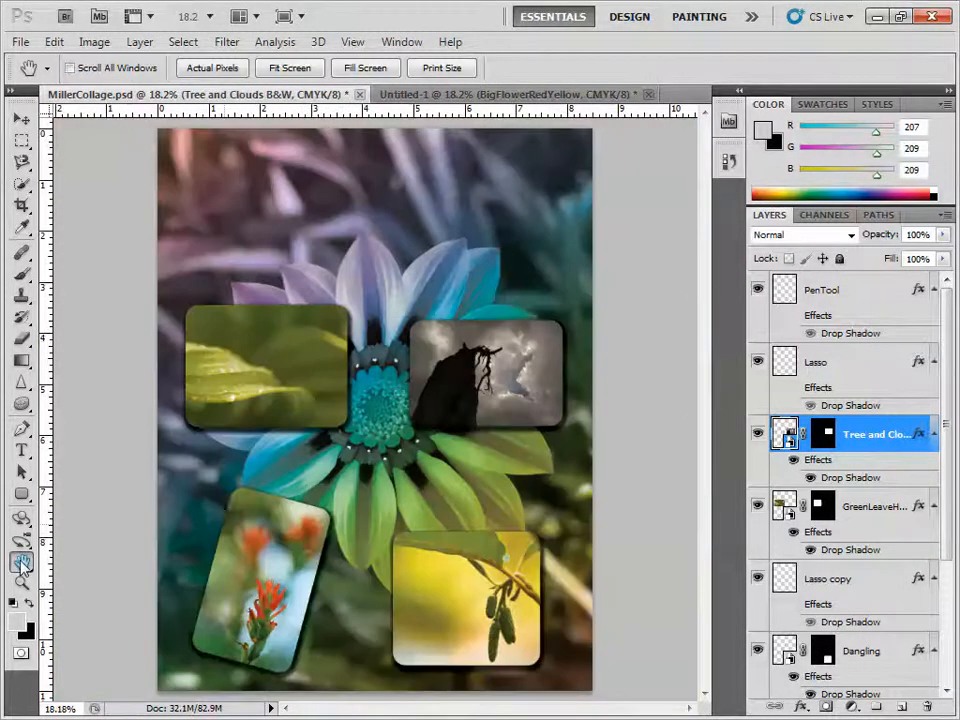
pyautogui.click(22, 583)
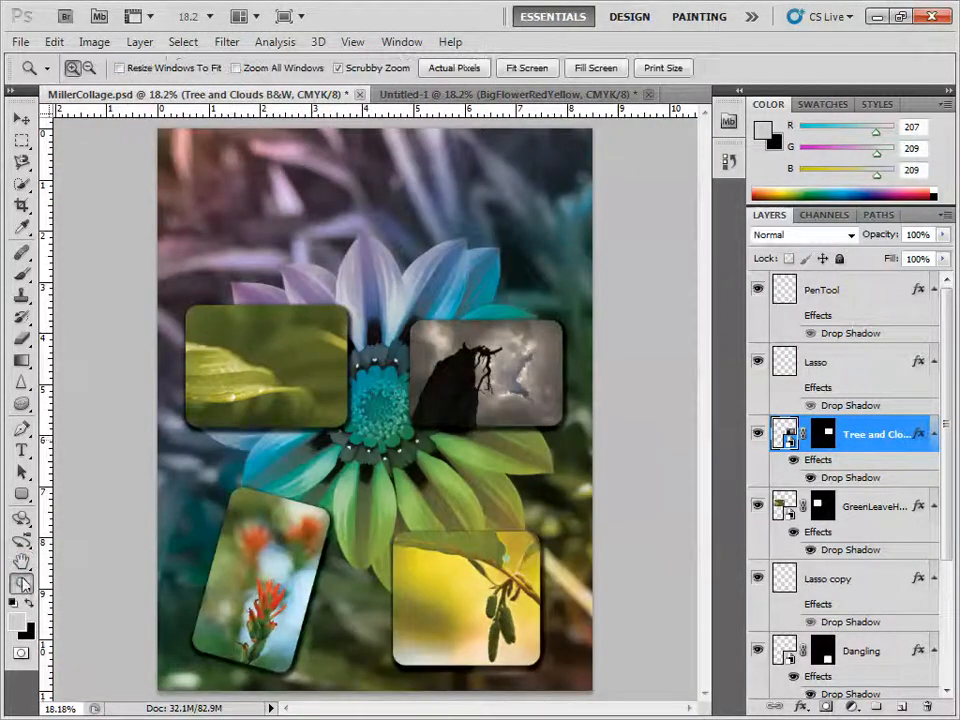
pyautogui.click(258, 398)
pyautogui.click(216, 386)
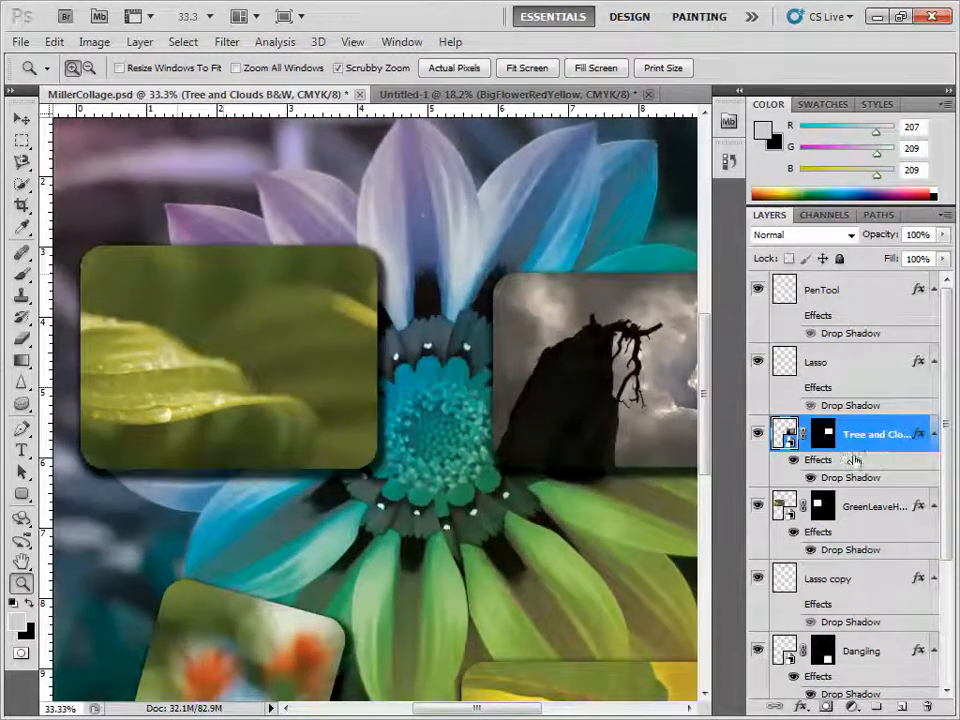
pyautogui.click(758, 508)
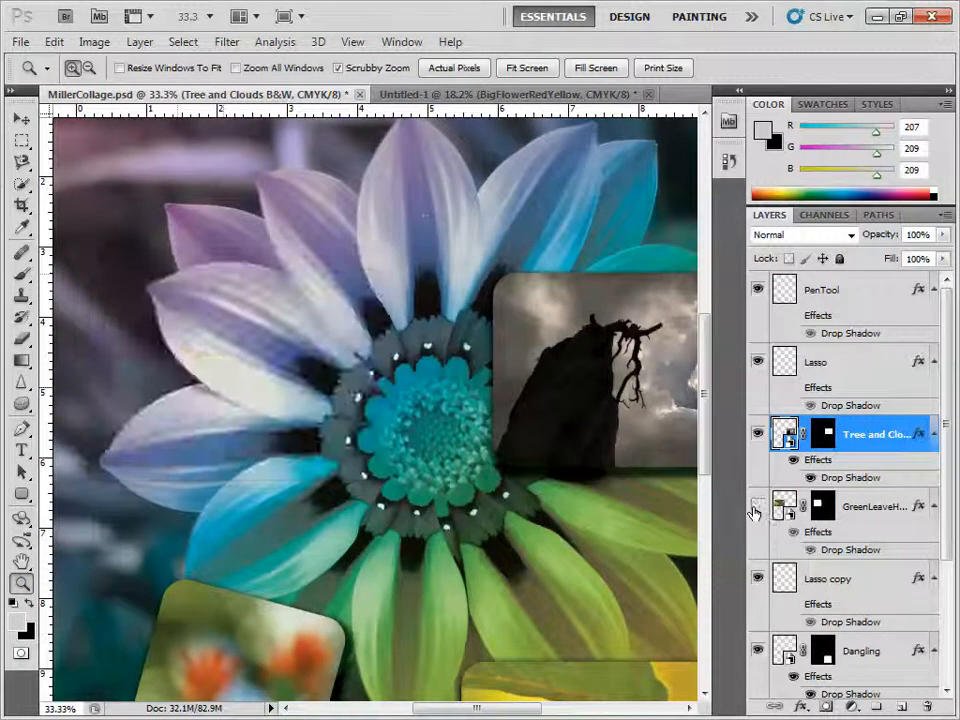
pyautogui.click(758, 508)
pyautogui.click(856, 512)
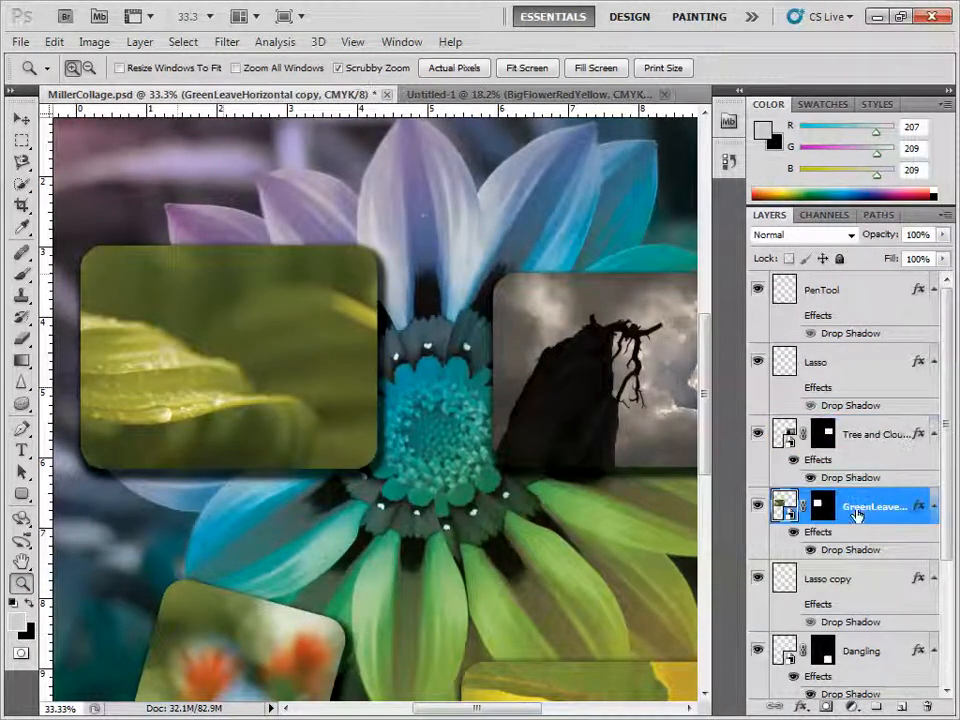
# Outline the large water droplet on the green leaf with the Magnetic Lasso and close it into a selection
pyautogui.click(148, 433)
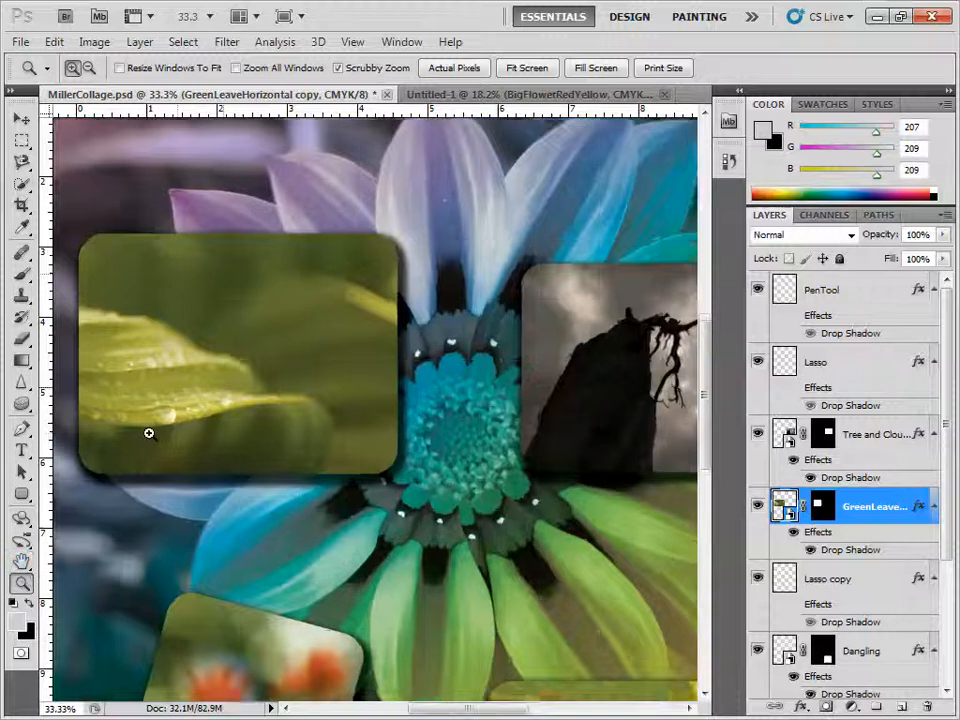
pyautogui.click(152, 416)
pyautogui.click(143, 423)
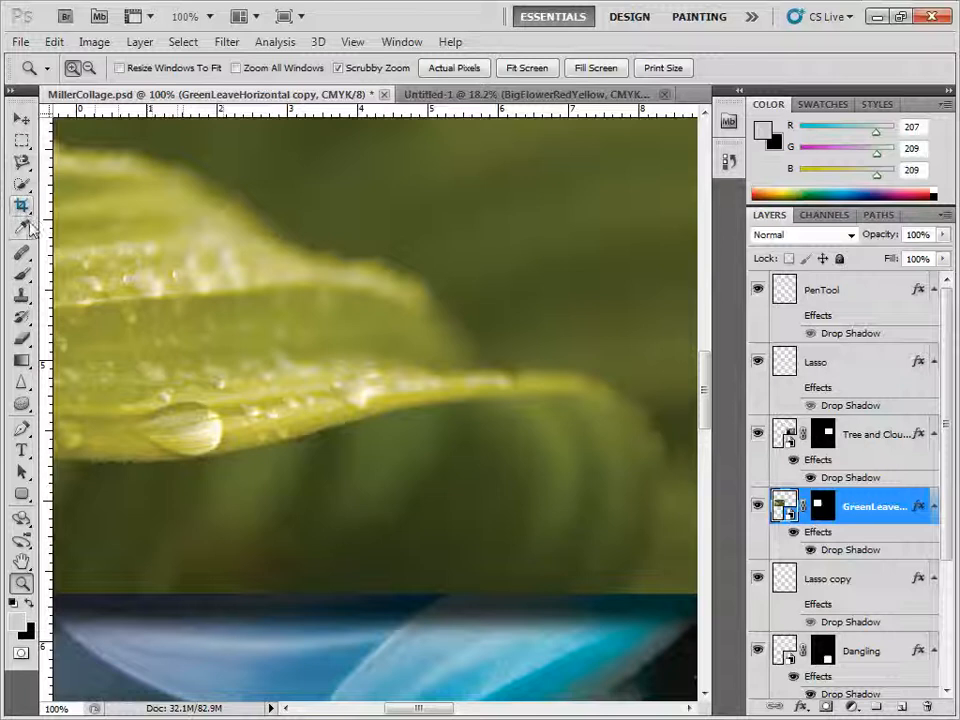
pyautogui.click(22, 161)
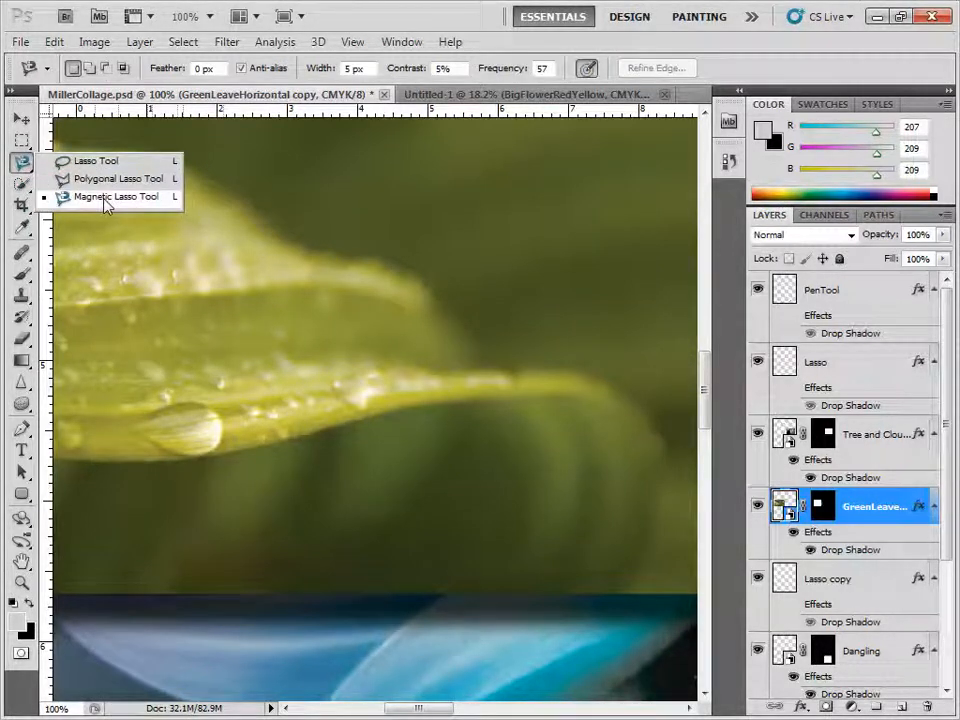
pyautogui.click(103, 199)
pyautogui.click(23, 584)
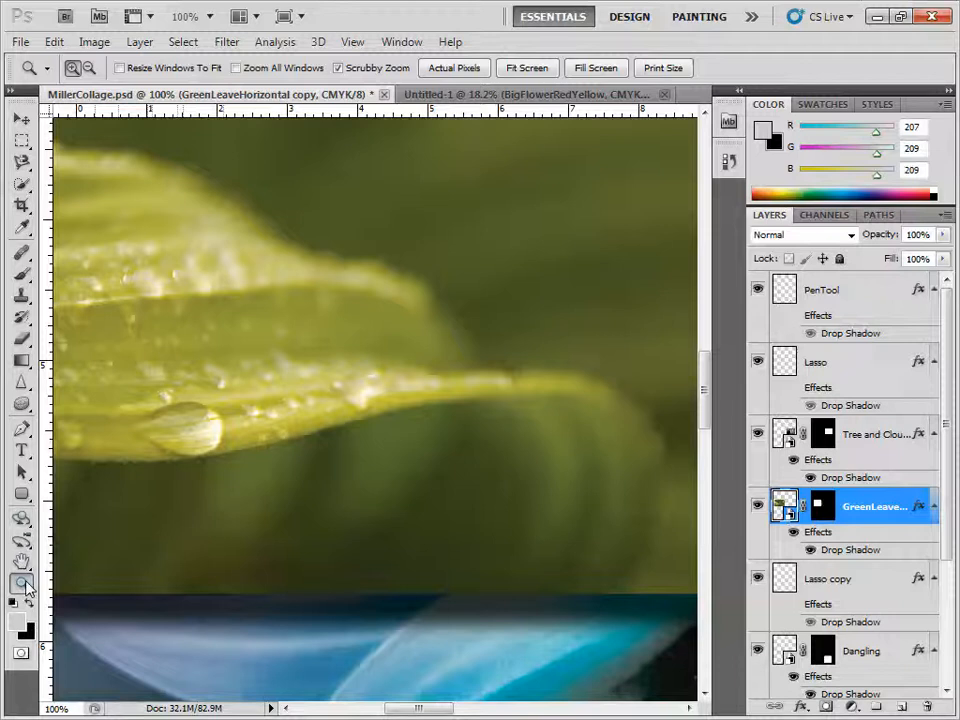
pyautogui.click(173, 432)
pyautogui.click(171, 446)
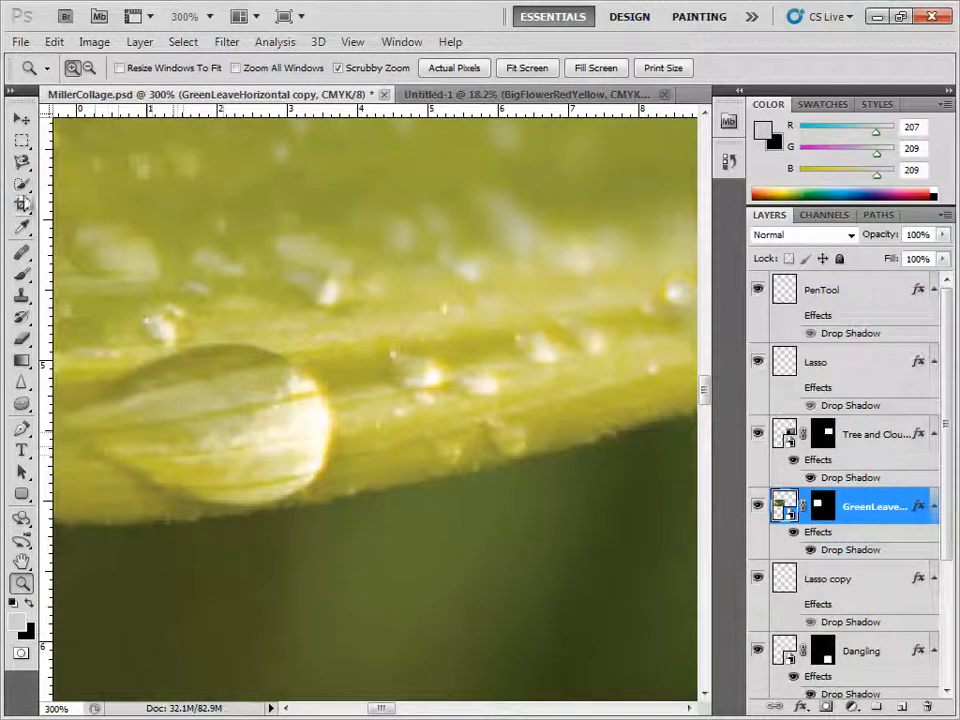
pyautogui.click(23, 163)
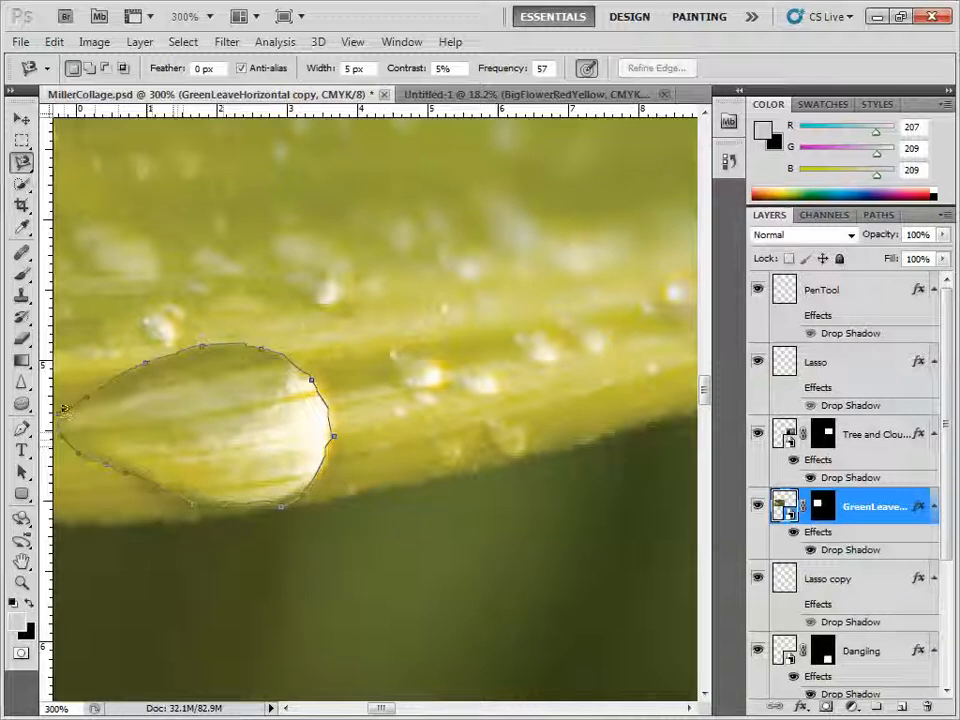
pyautogui.click(66, 405)
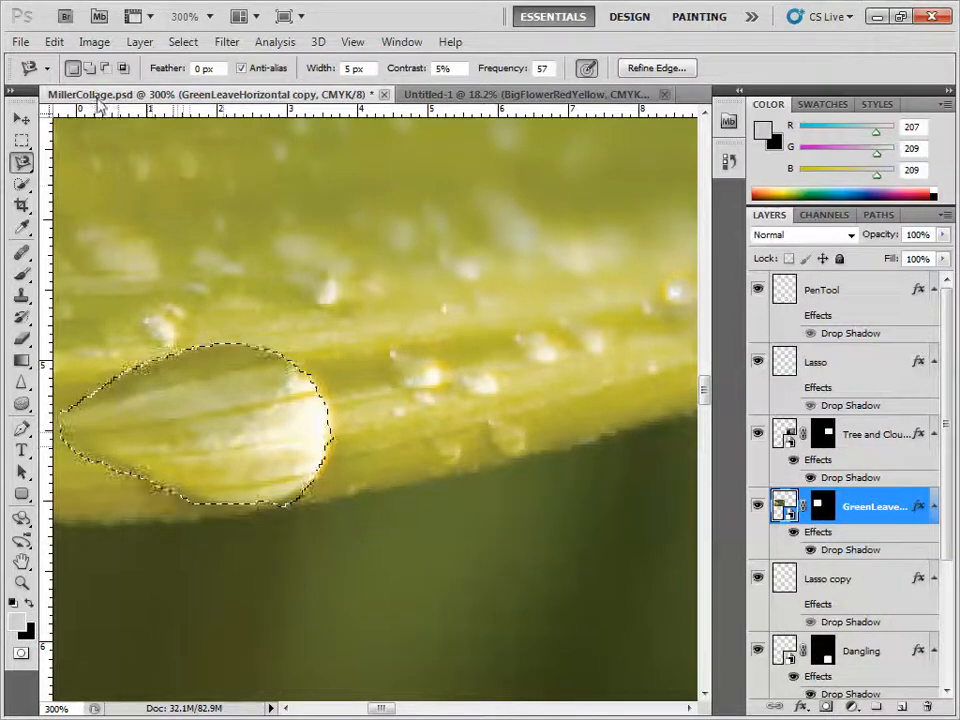
# Copy the selected droplet to a new layer and move the copy up the leaf, beside the original droplet
pyautogui.click(139, 42)
pyautogui.moveTo(215, 68)
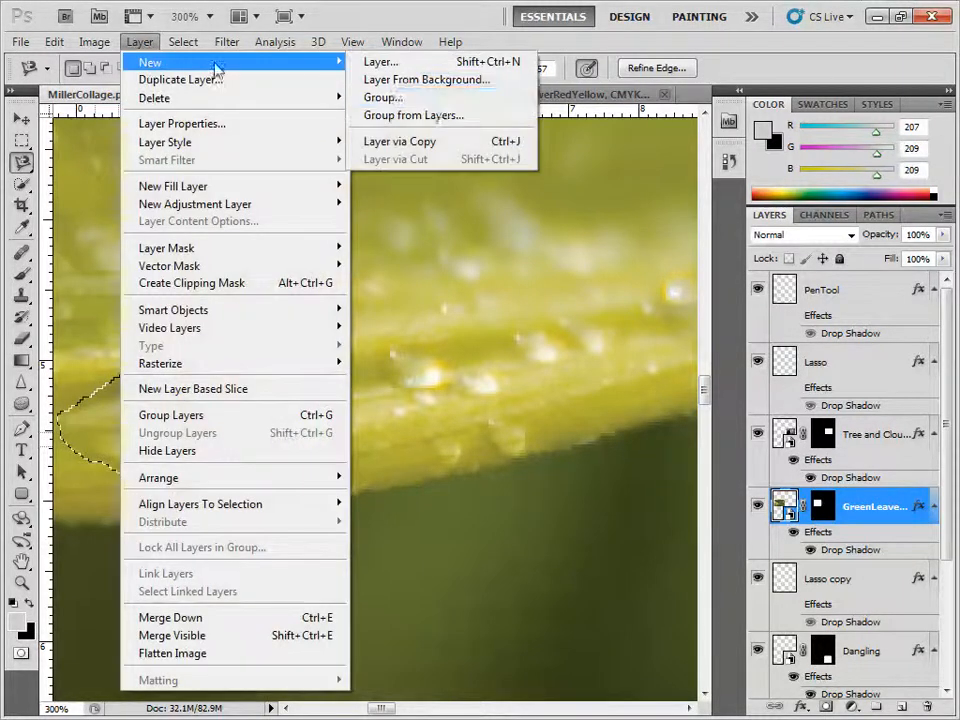
pyautogui.click(437, 143)
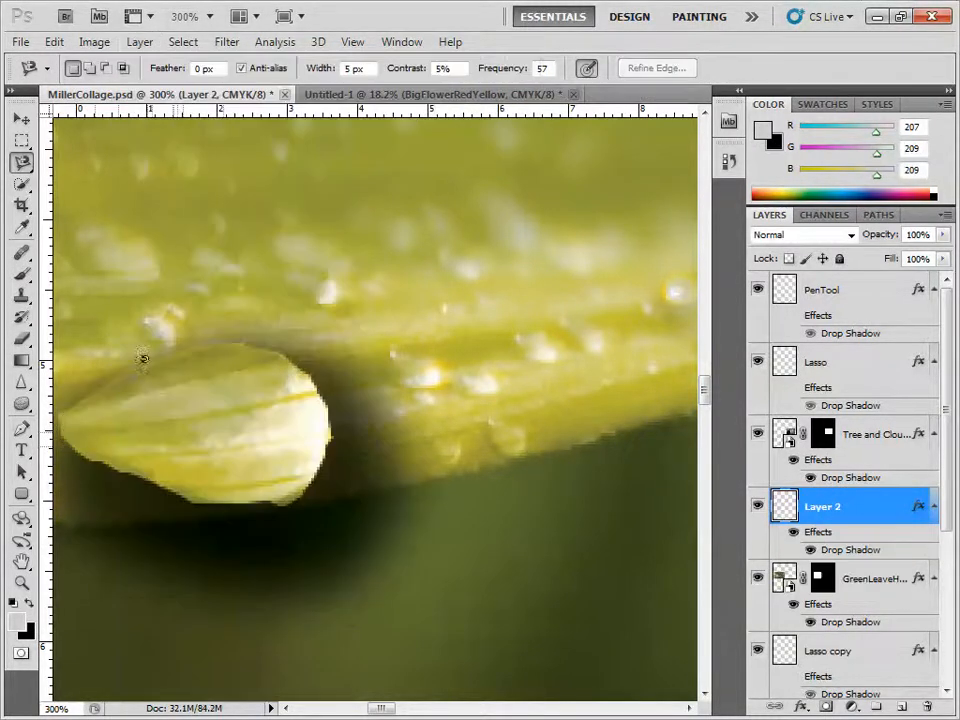
pyautogui.click(21, 119)
pyautogui.moveTo(210, 412); pyautogui.dragTo(536, 285)
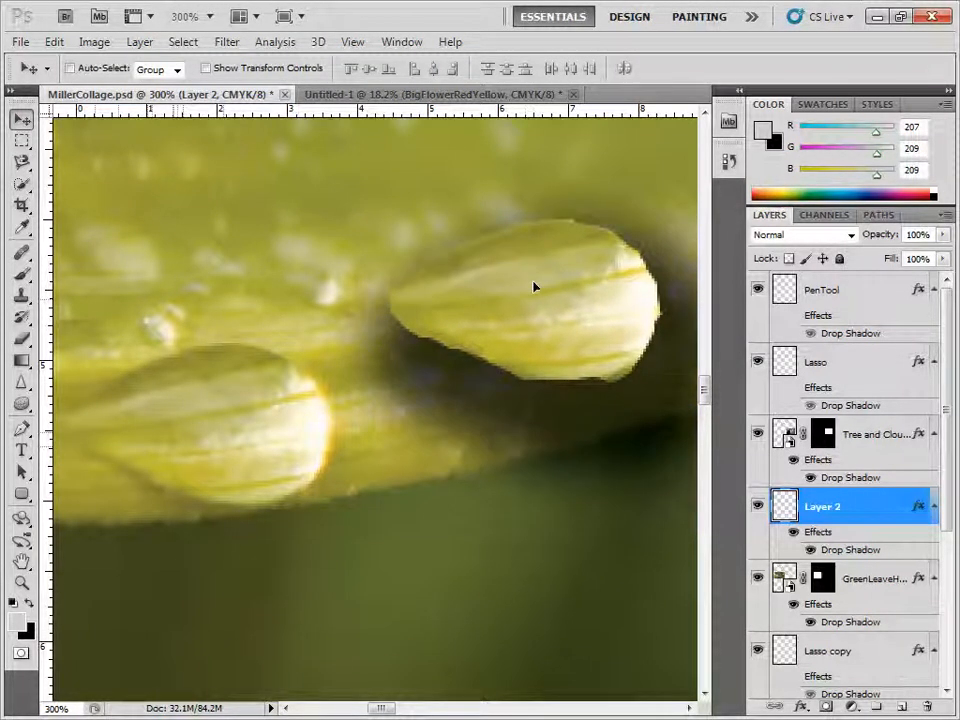
# Turn off the droplet copy's layer effects, set its opacity to 43%, and hide Layer 2
pyautogui.click(794, 533)
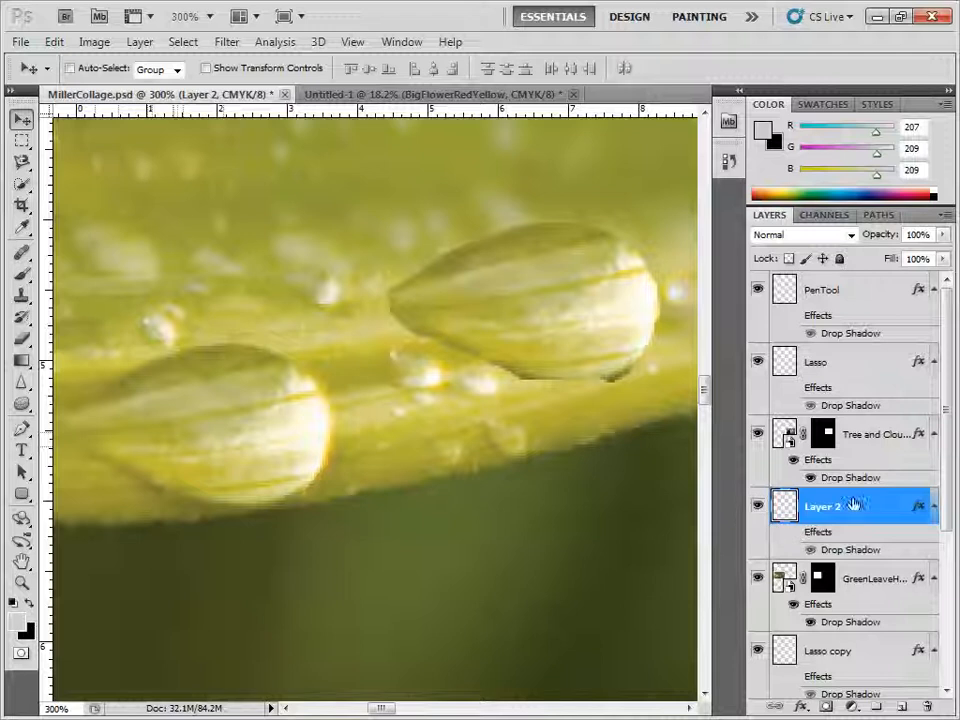
pyautogui.click(942, 234)
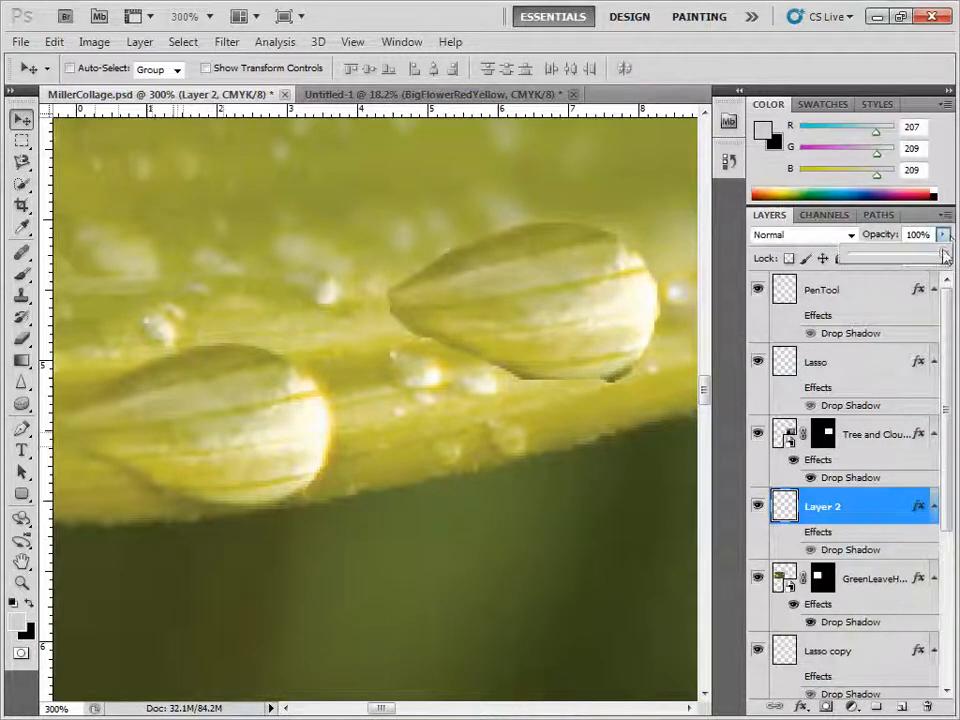
pyautogui.moveTo(915, 262); pyautogui.dragTo(887, 262)
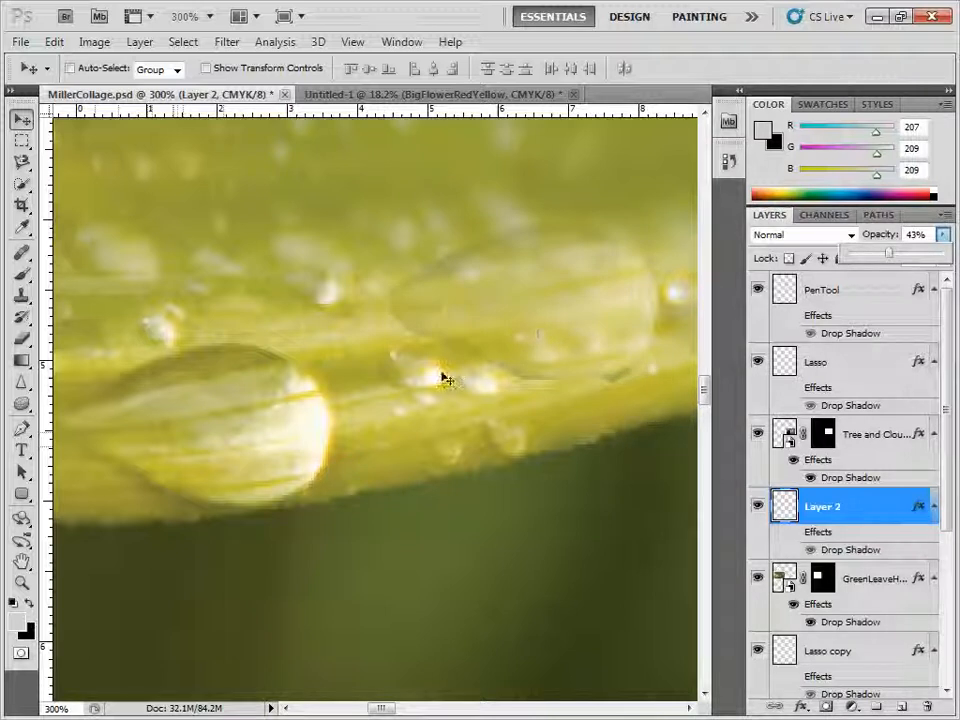
pyautogui.click(758, 506)
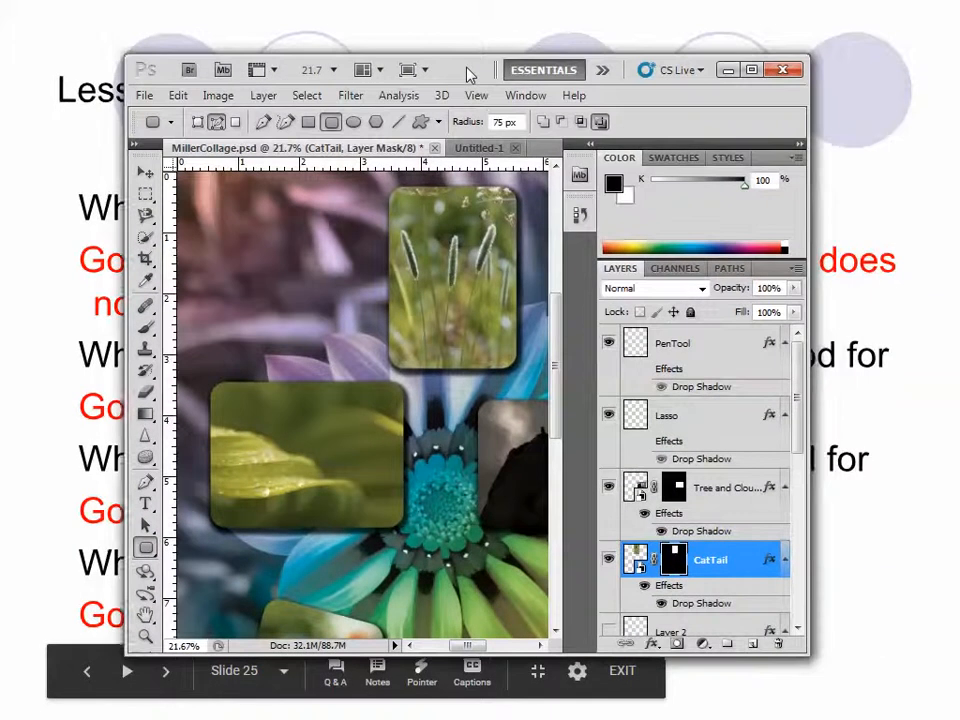
# Maximize the Photoshop window and select the lower part of the middle green stem in the CatTail photo with the Polygonal Lasso
pyautogui.click(707, 79)
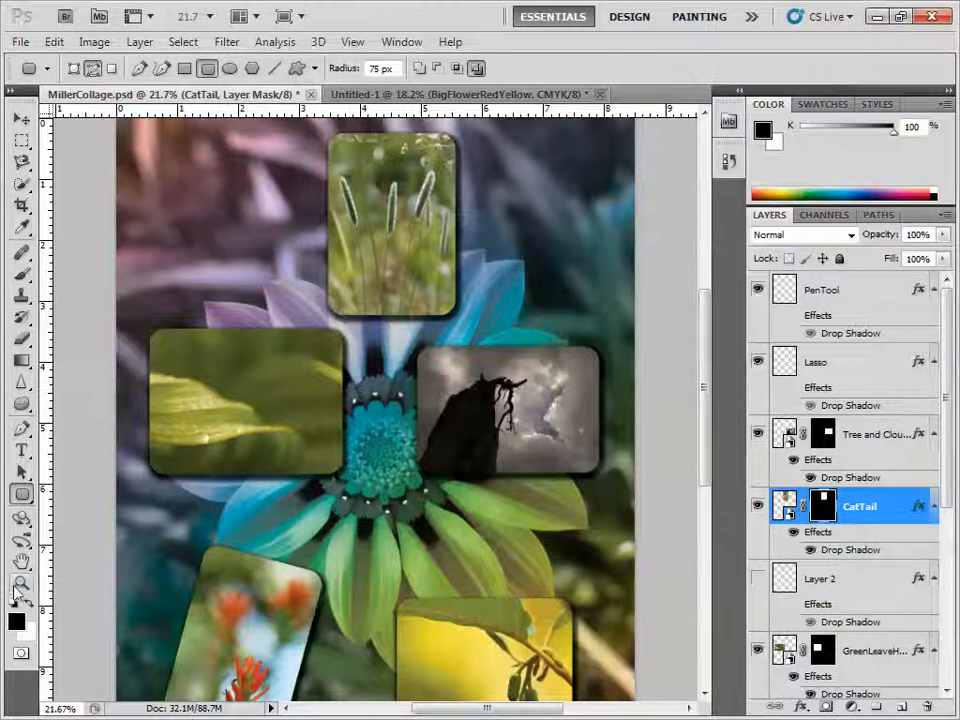
pyautogui.press('z')
pyautogui.click(395, 270)
pyautogui.click(398, 271)
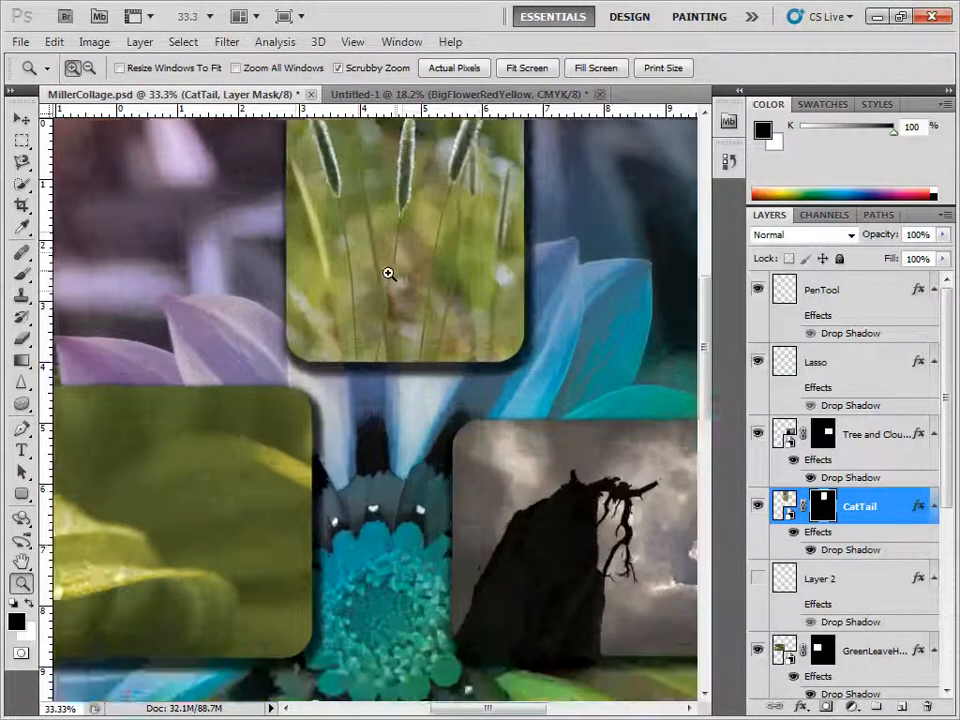
pyautogui.click(386, 273)
pyautogui.click(386, 274)
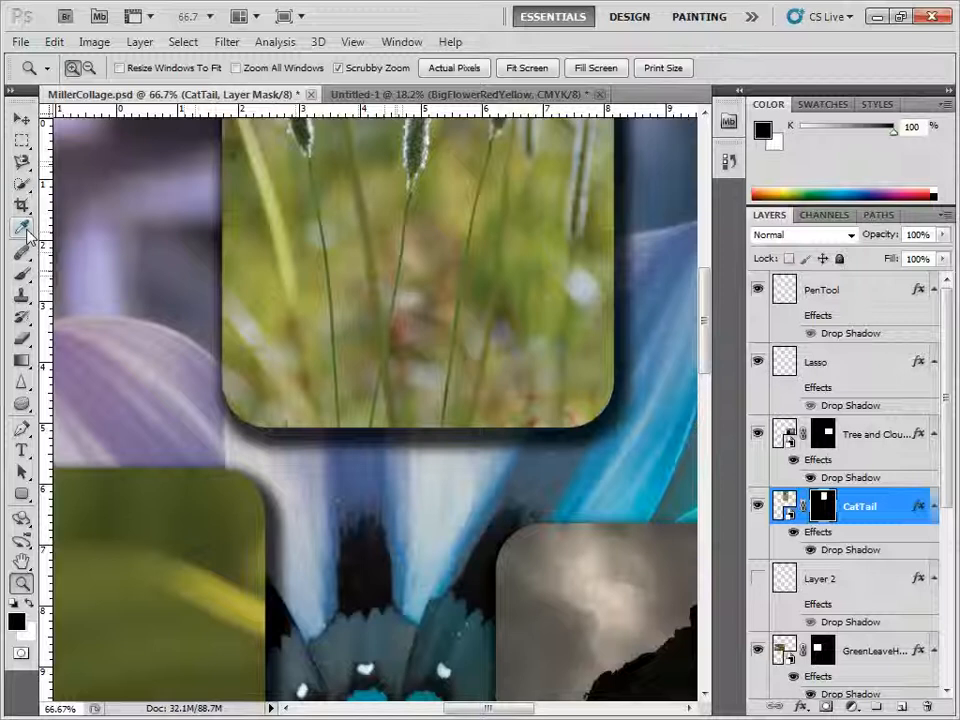
pyautogui.click(23, 162)
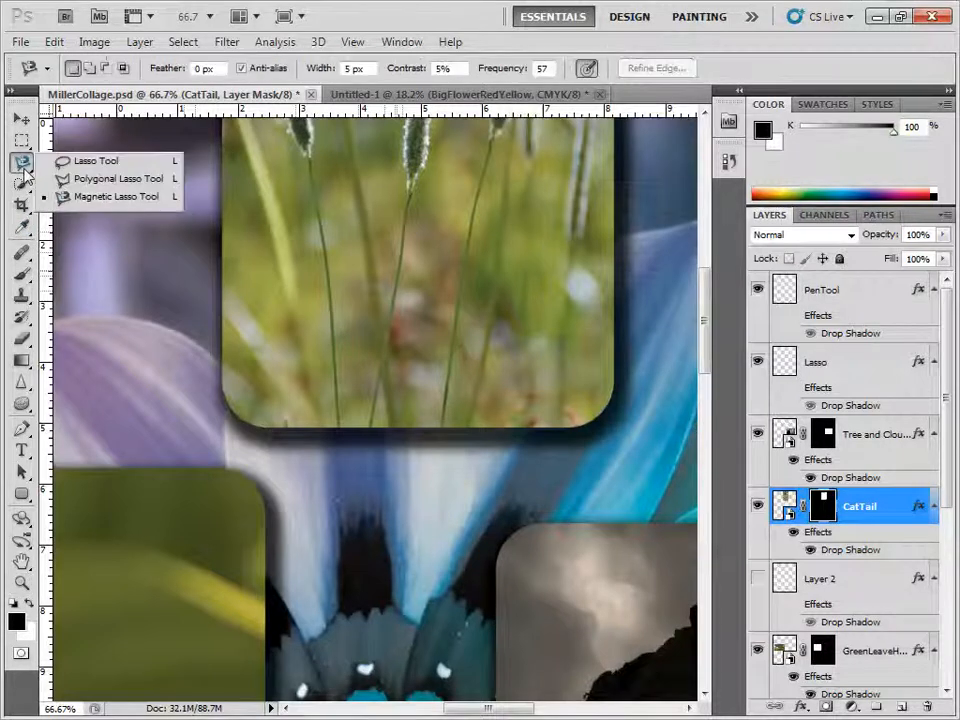
pyautogui.click(82, 178)
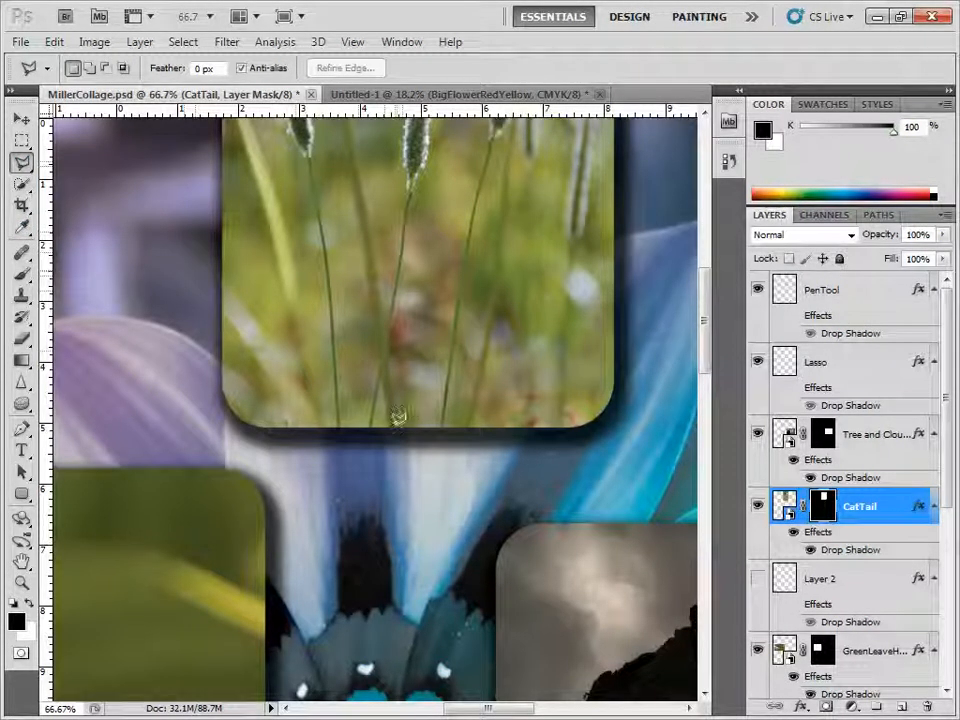
pyautogui.click(21, 583)
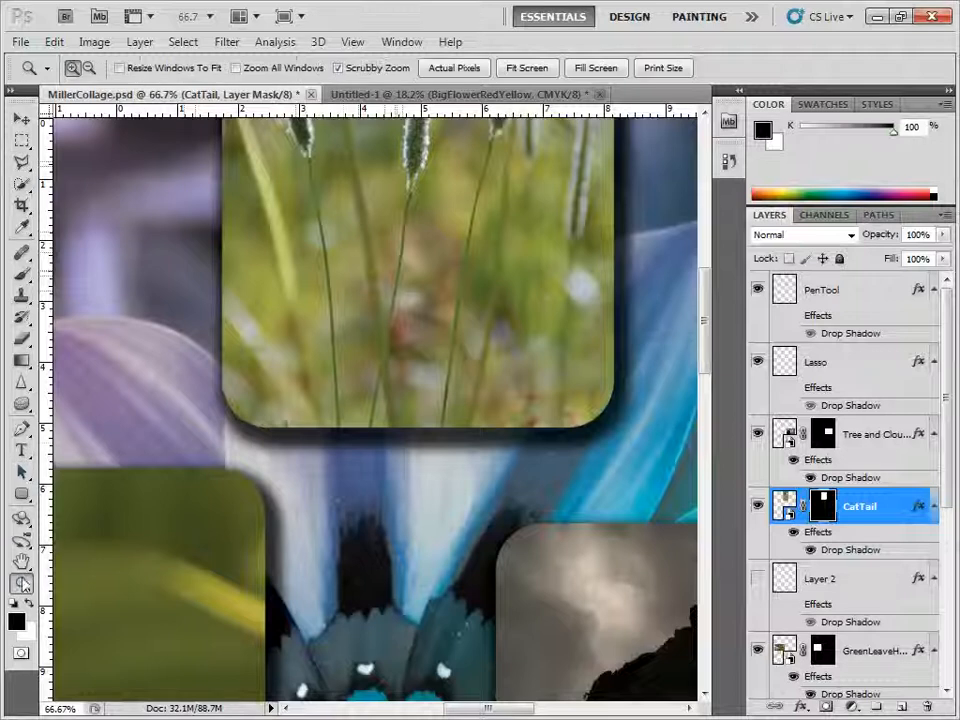
pyautogui.click(390, 412)
pyautogui.click(394, 409)
pyautogui.scroll(3, 388, 369)
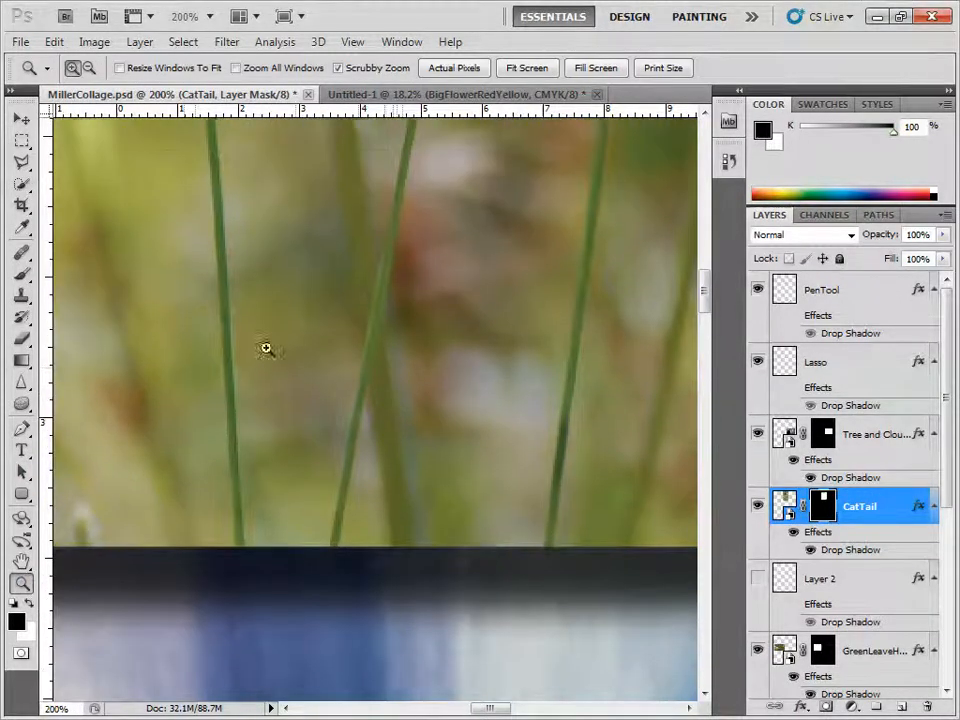
pyautogui.click(23, 164)
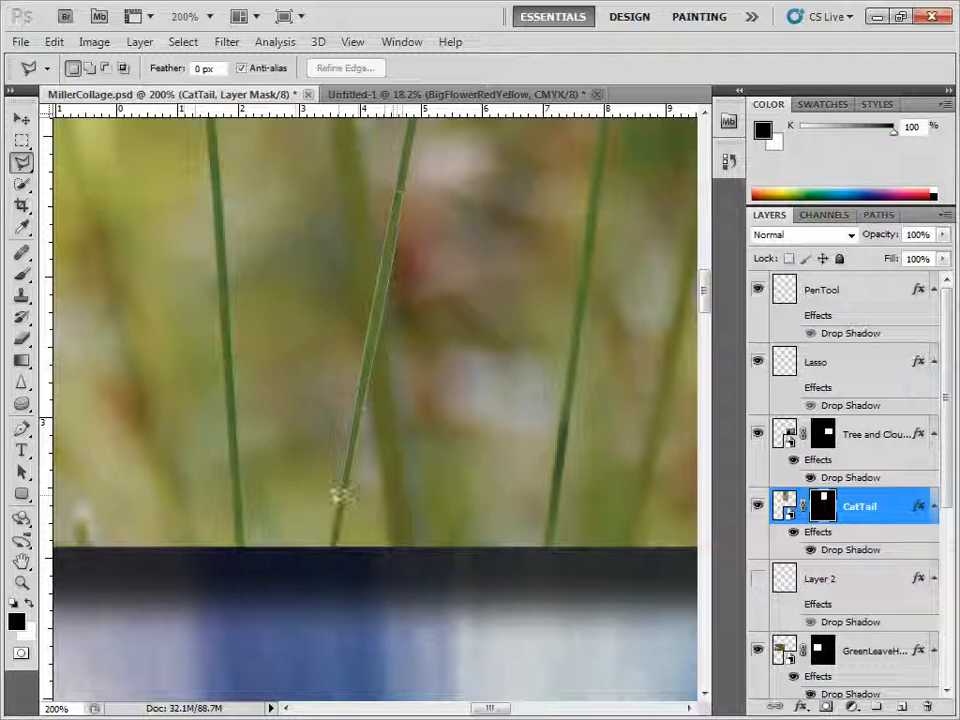
pyautogui.click(337, 537)
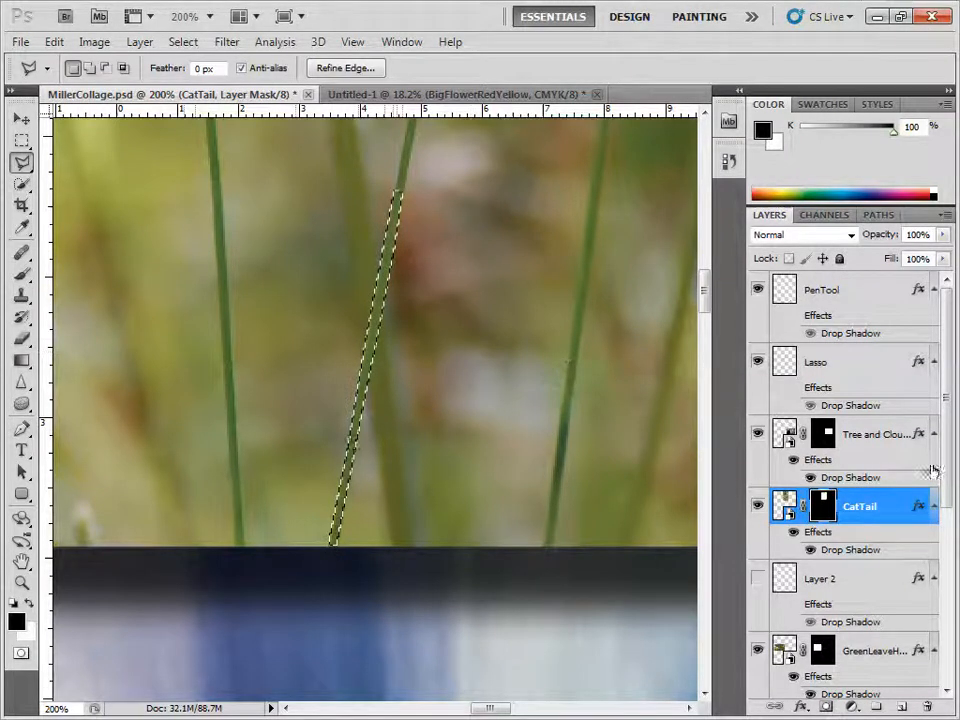
# Add a Hue/Saturation adjustment layer limited to the selected stem, keeping its default name
pyautogui.click(849, 707)
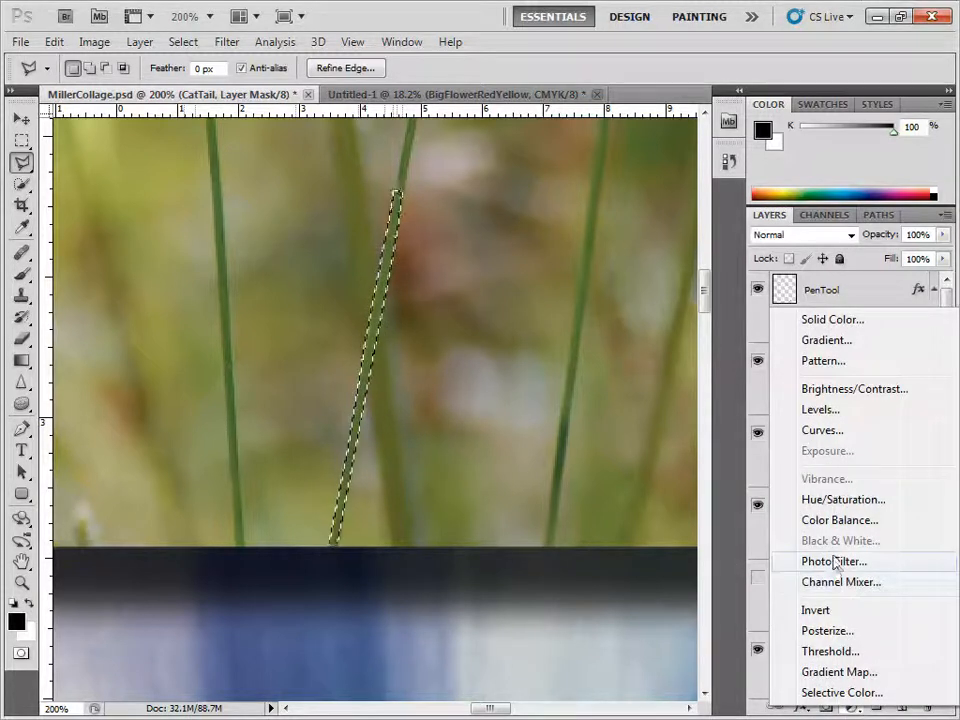
pyautogui.click(845, 499)
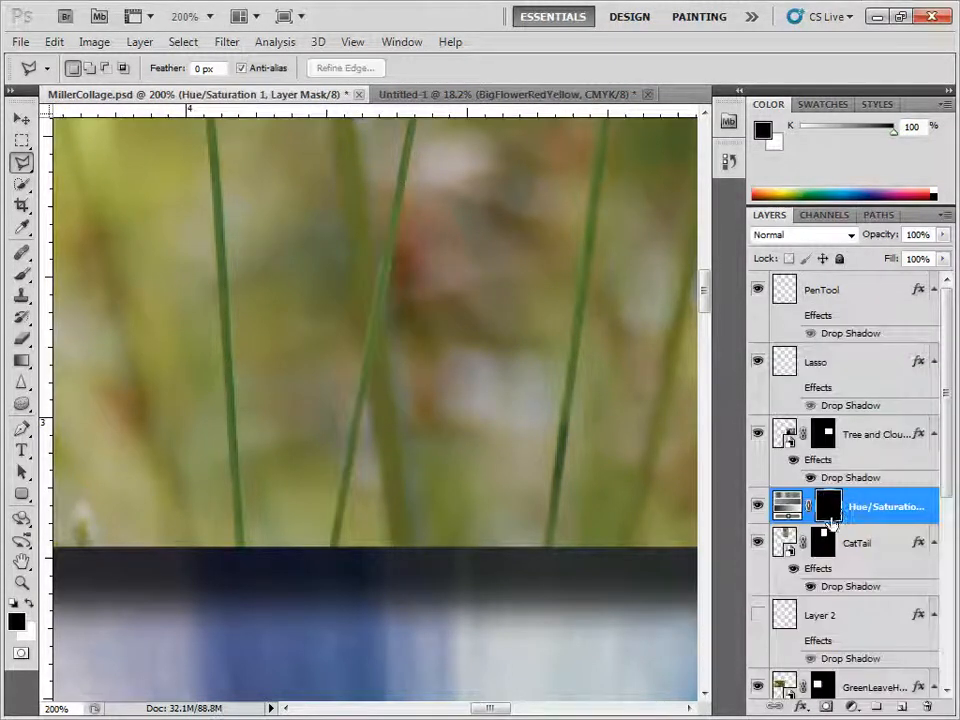
pyautogui.doubleClick(860, 507)
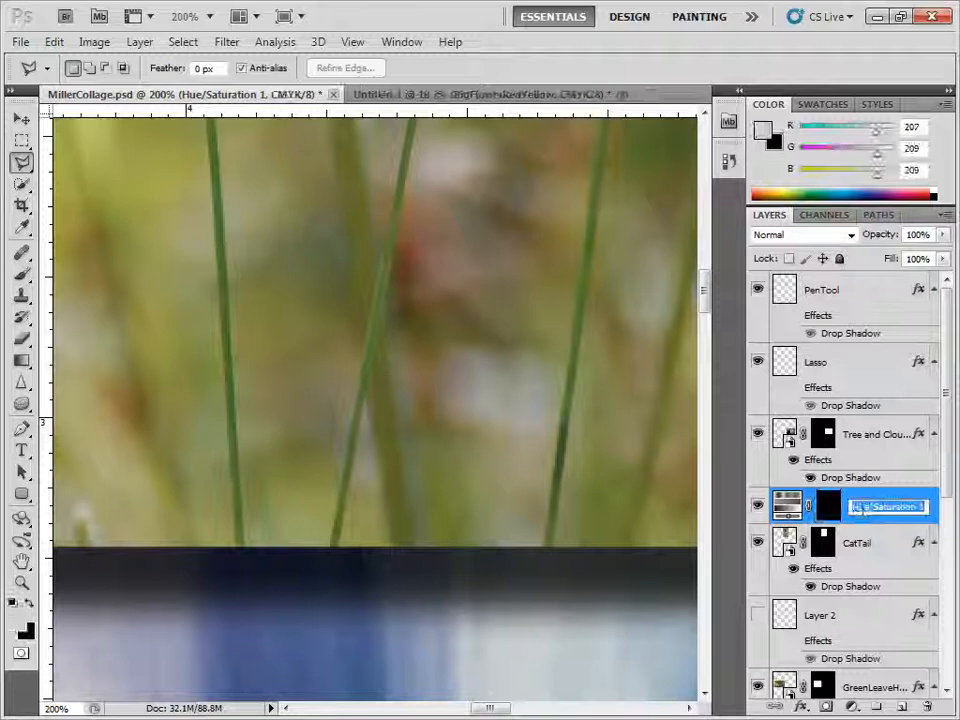
pyautogui.press('Return')
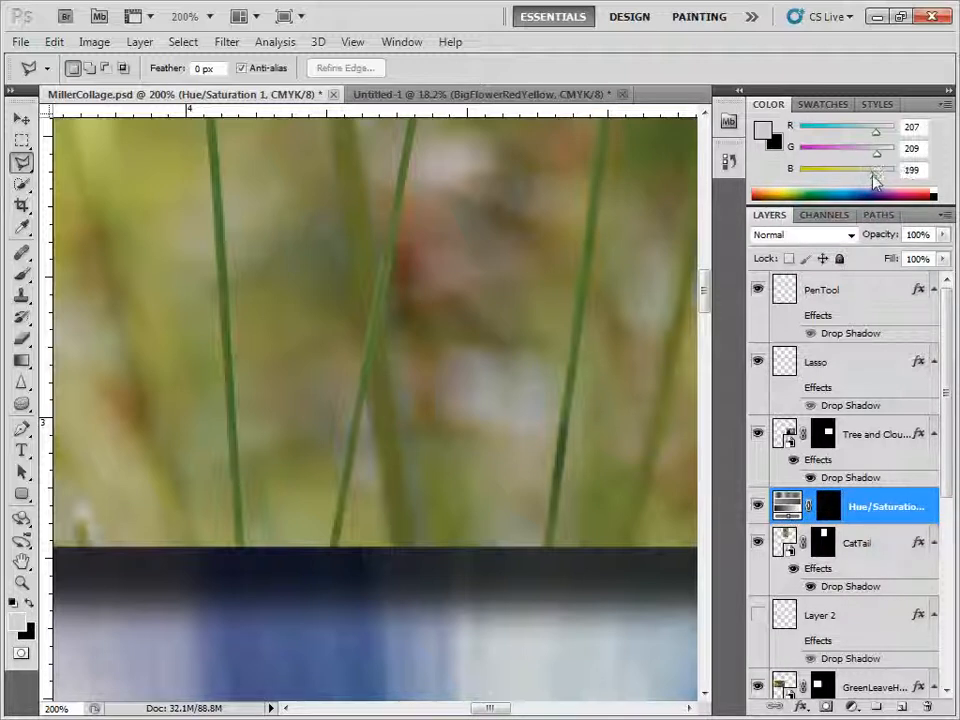
# Set the foreground color to red with RGB values 204, 0, 33
pyautogui.moveTo(876, 175); pyautogui.dragTo(812, 175)
pyautogui.moveTo(870, 156); pyautogui.dragTo(790, 152)
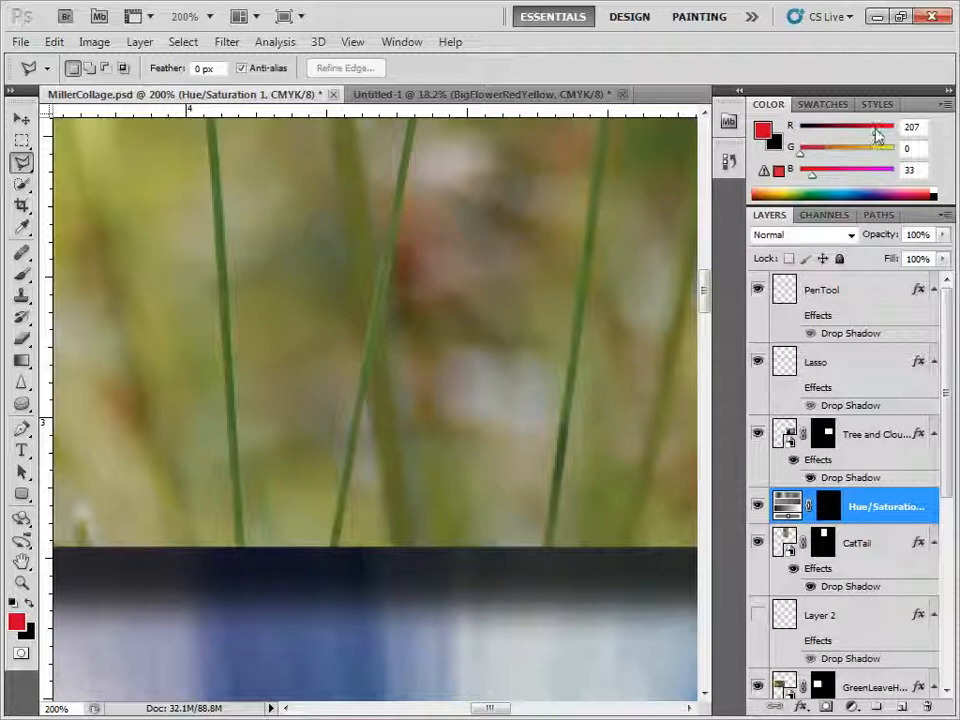
pyautogui.moveTo(877, 131)
pyautogui.mouseDown()
pyautogui.moveTo(799, 131)
pyautogui.moveTo(876, 131)
pyautogui.mouseUp()
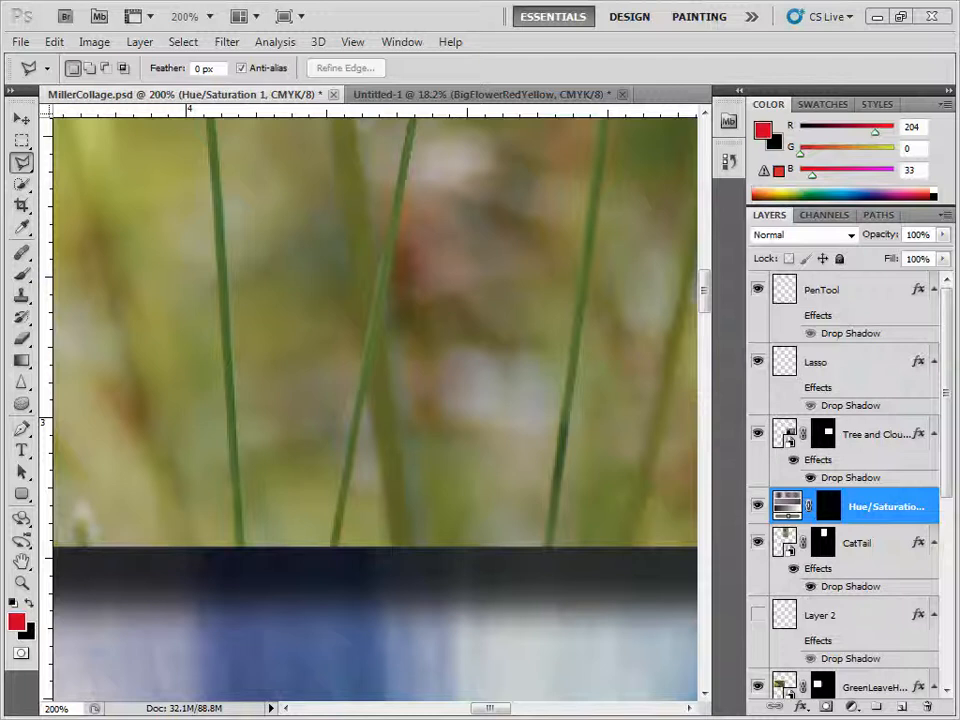
# Recolor the masked stem through the Hue/Saturation adjustment with hue -29, saturation -34 and lightness -29
pyautogui.click(828, 506)
pyautogui.scroll(-2, 850, 480)
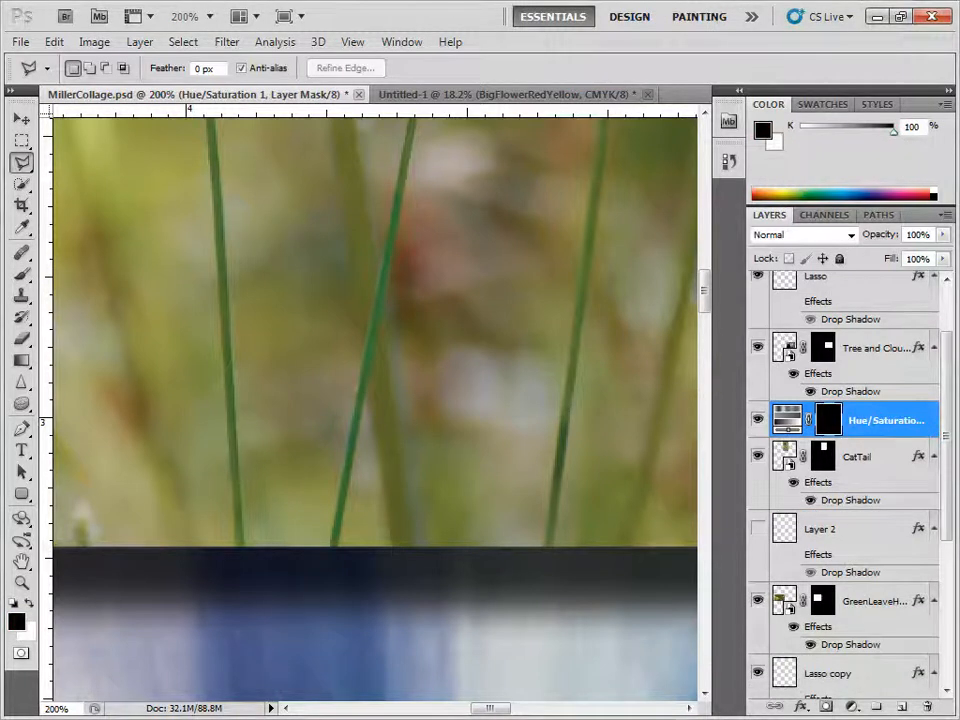
pyautogui.moveTo(958, 190); pyautogui.dragTo(581, 158)
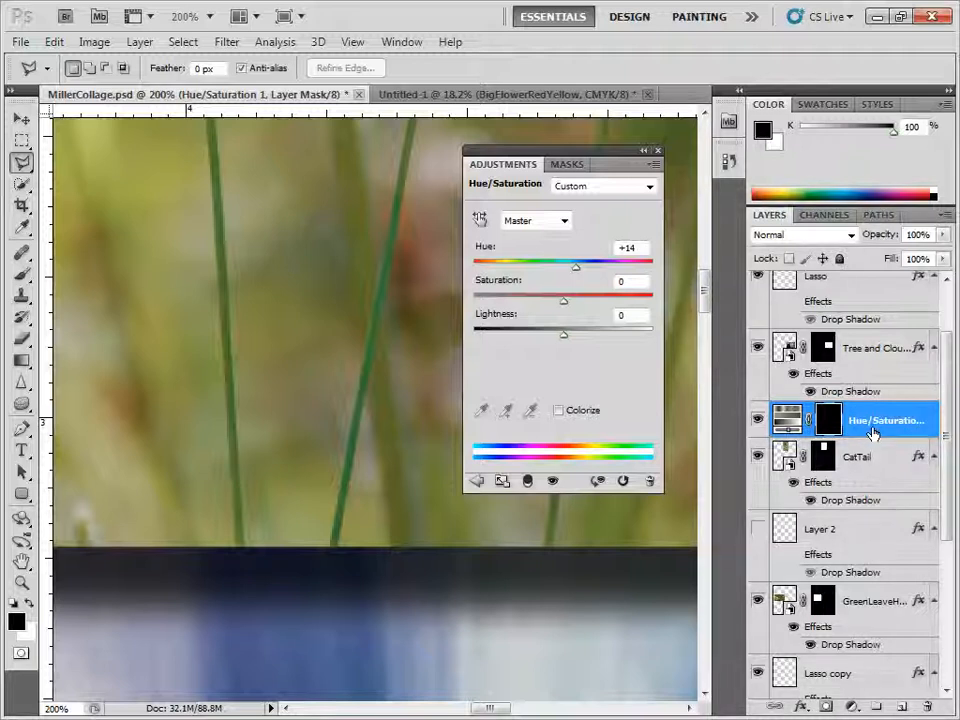
pyautogui.moveTo(575, 266); pyautogui.dragTo(538, 336)
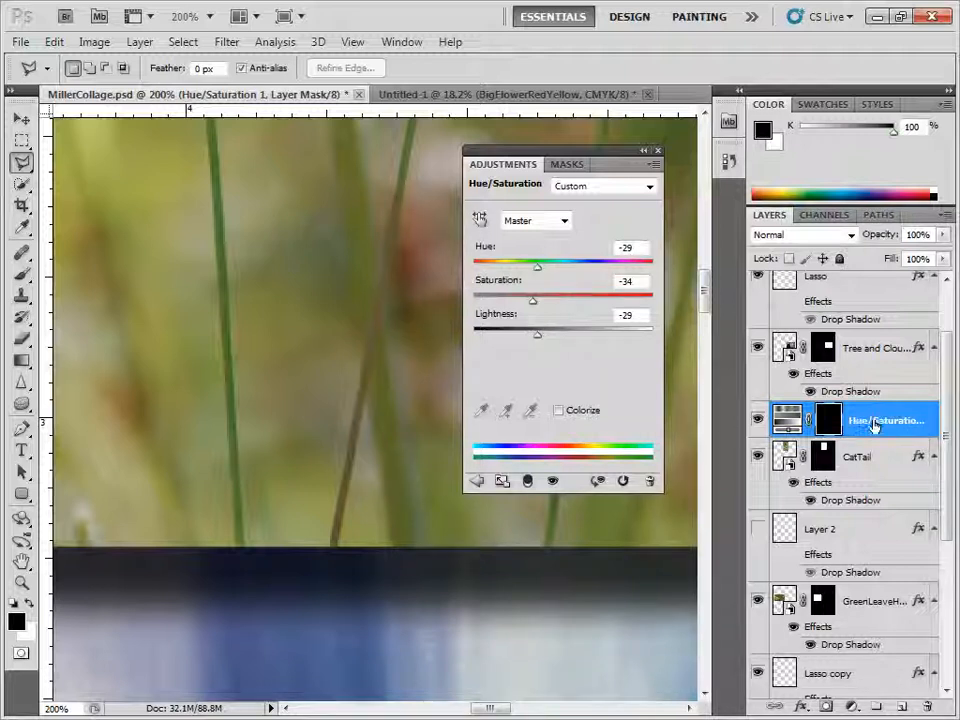
# Delete the Hue/Saturation layer and close the adjustment settings
pyautogui.moveTo(873, 425); pyautogui.dragTo(927, 706)
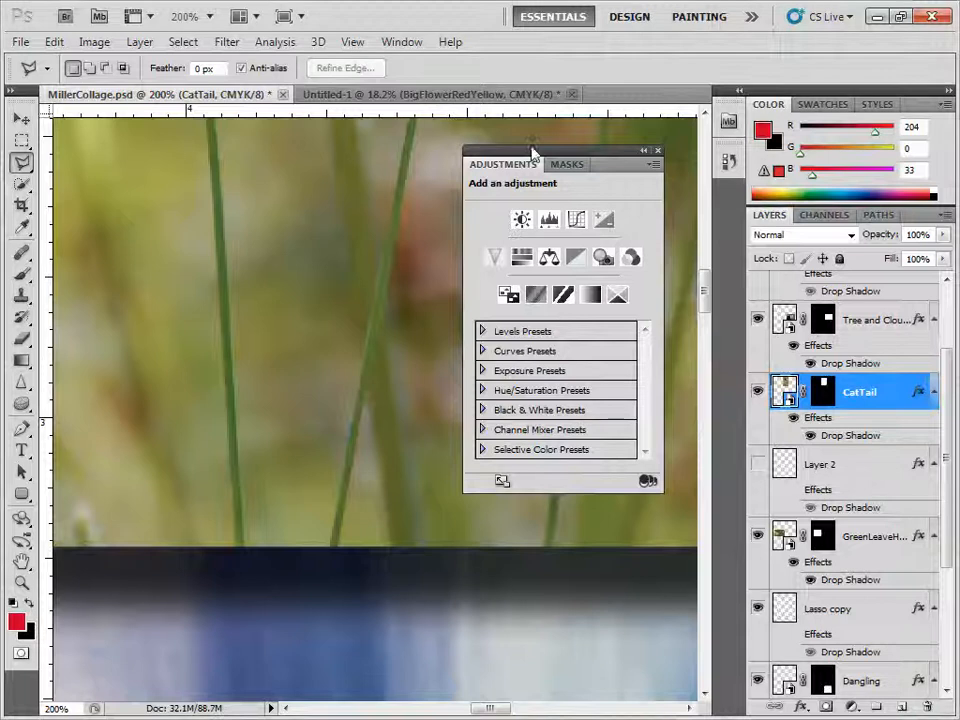
pyautogui.click(657, 150)
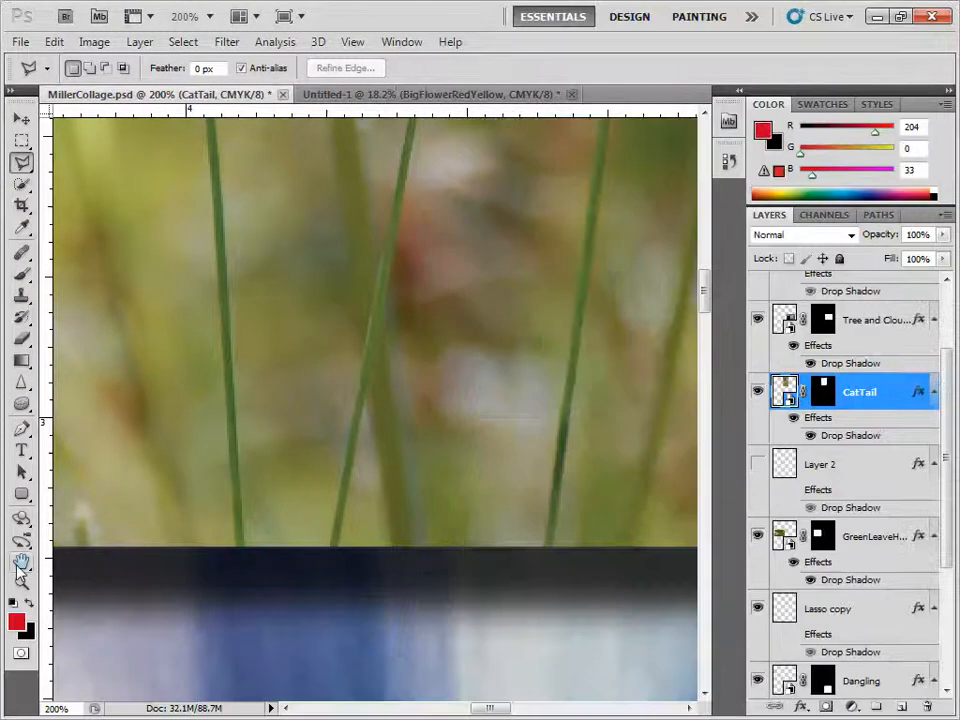
pyautogui.doubleClick(21, 561)
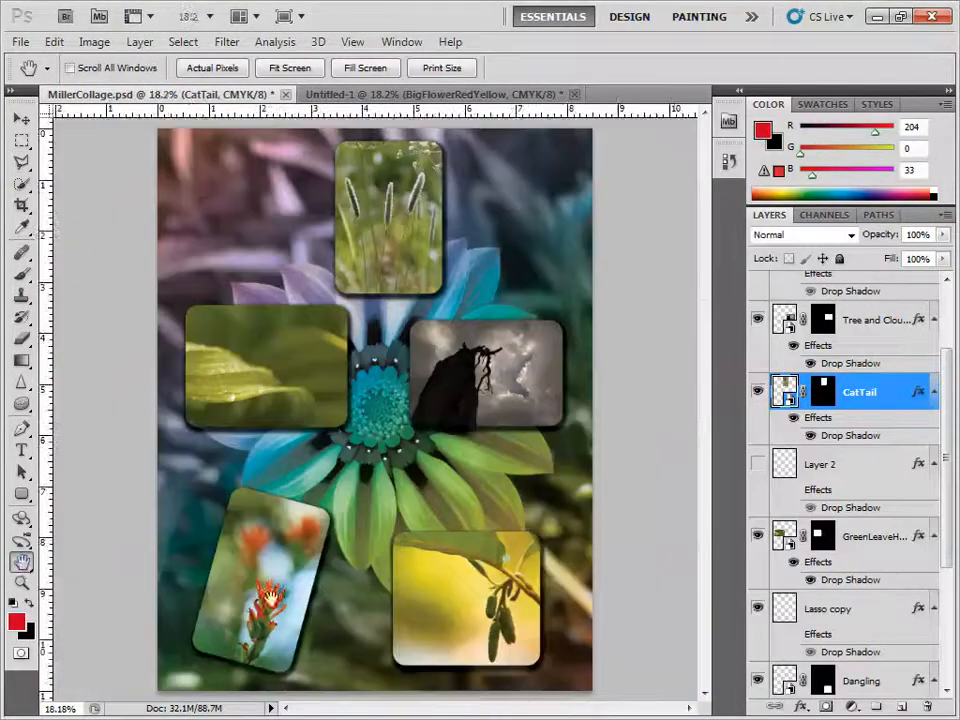
# Identify the red flower photo's layer by toggling its visibility, and make the IndianPaintBrushThreeBig layer active
pyautogui.moveTo(943, 503); pyautogui.dragTo(948, 620)
pyautogui.click(758, 537)
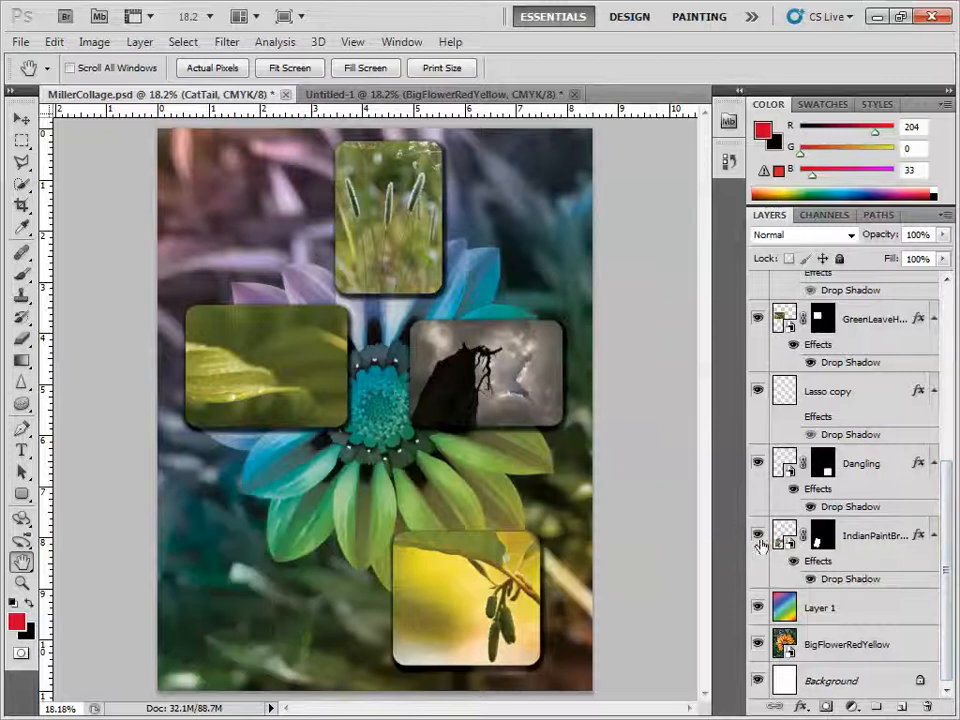
pyautogui.click(758, 537)
pyautogui.click(866, 546)
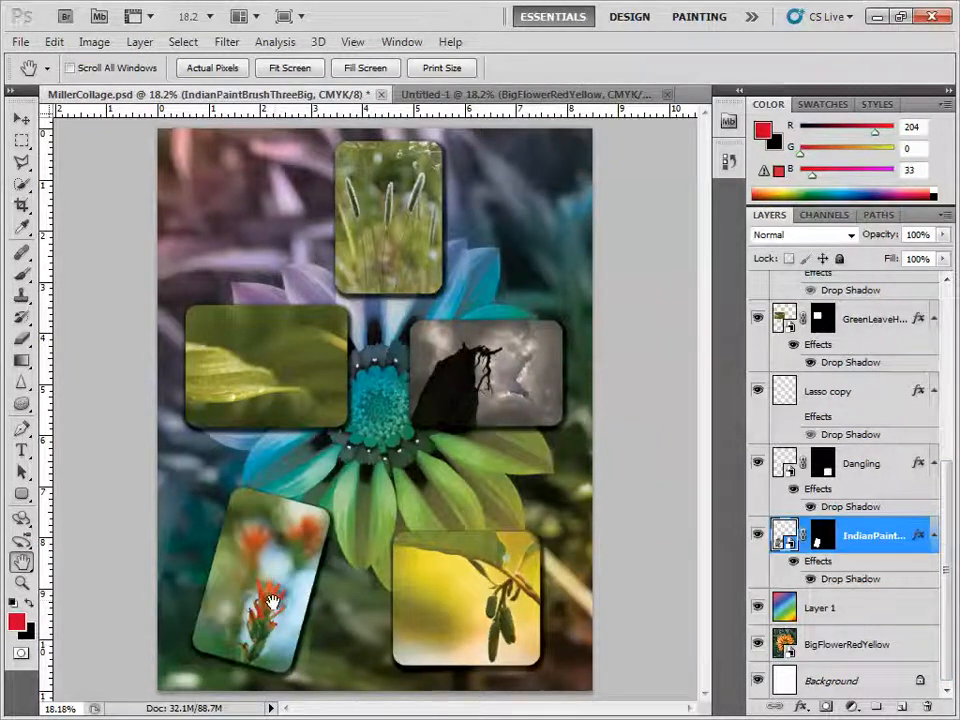
# Select the red flowers in the paintbrush photo with Color Range, sampling a petal red and adding further reds from the blossoms
pyautogui.click(190, 47)
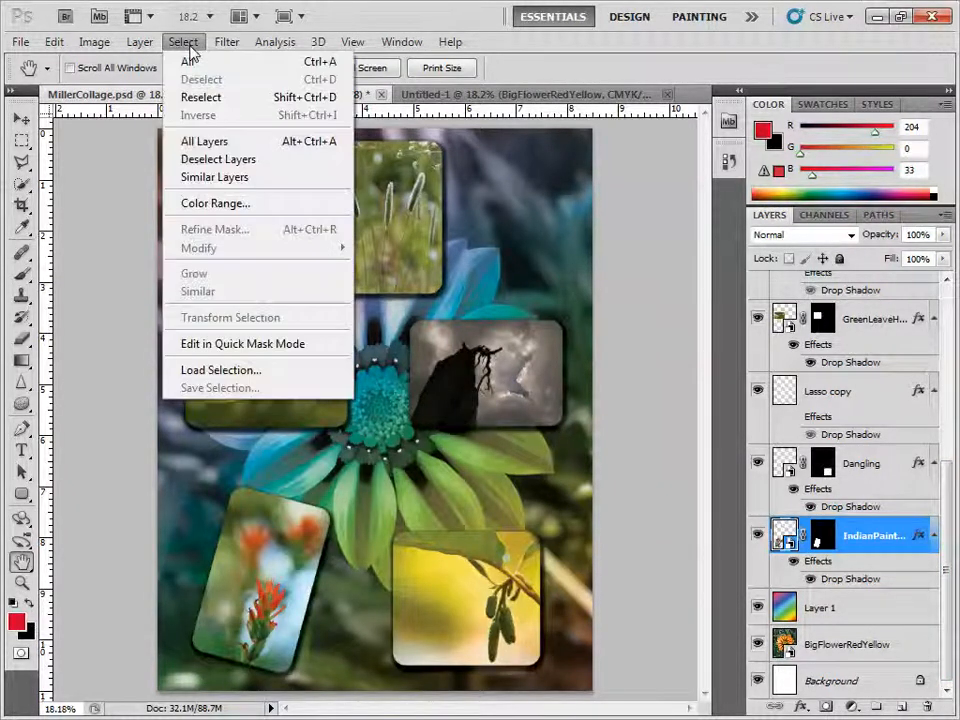
pyautogui.click(224, 205)
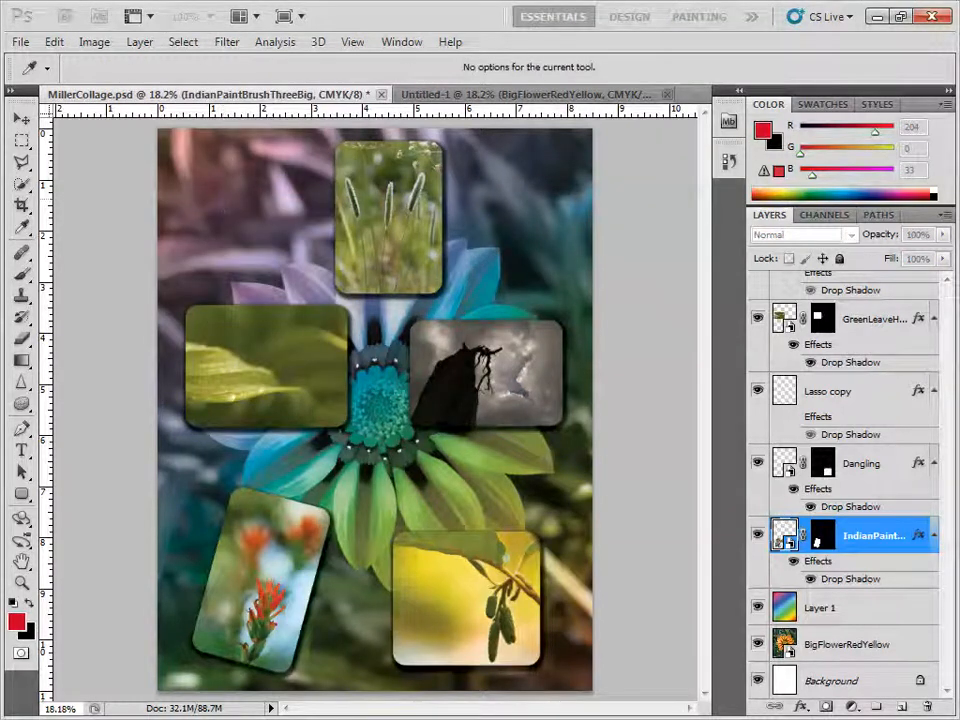
pyautogui.moveTo(810, 103); pyautogui.dragTo(735, 79)
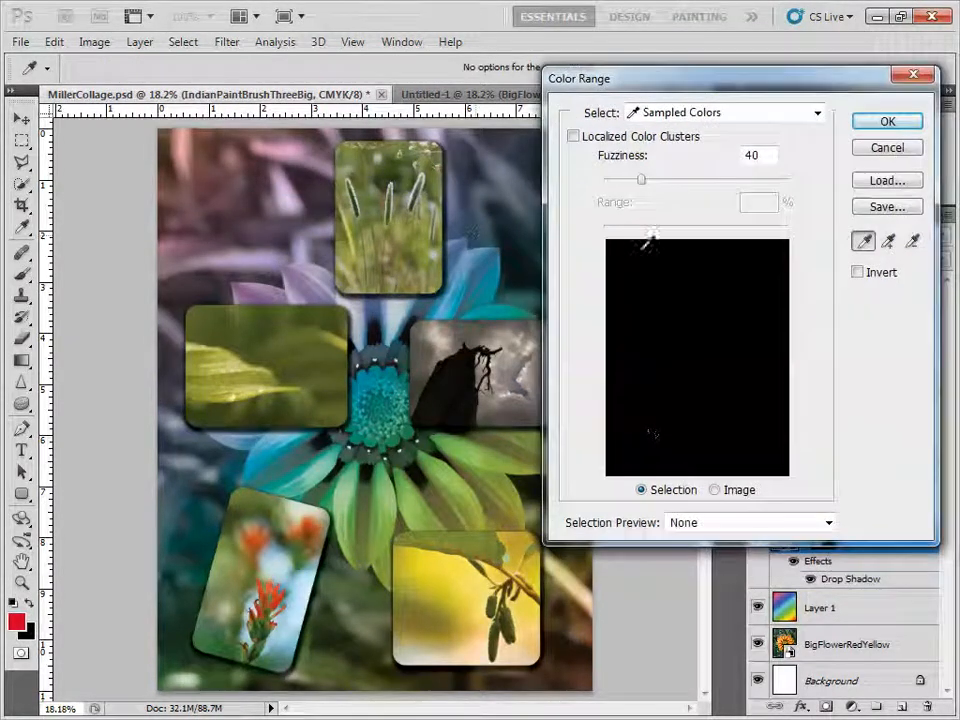
pyautogui.click(863, 244)
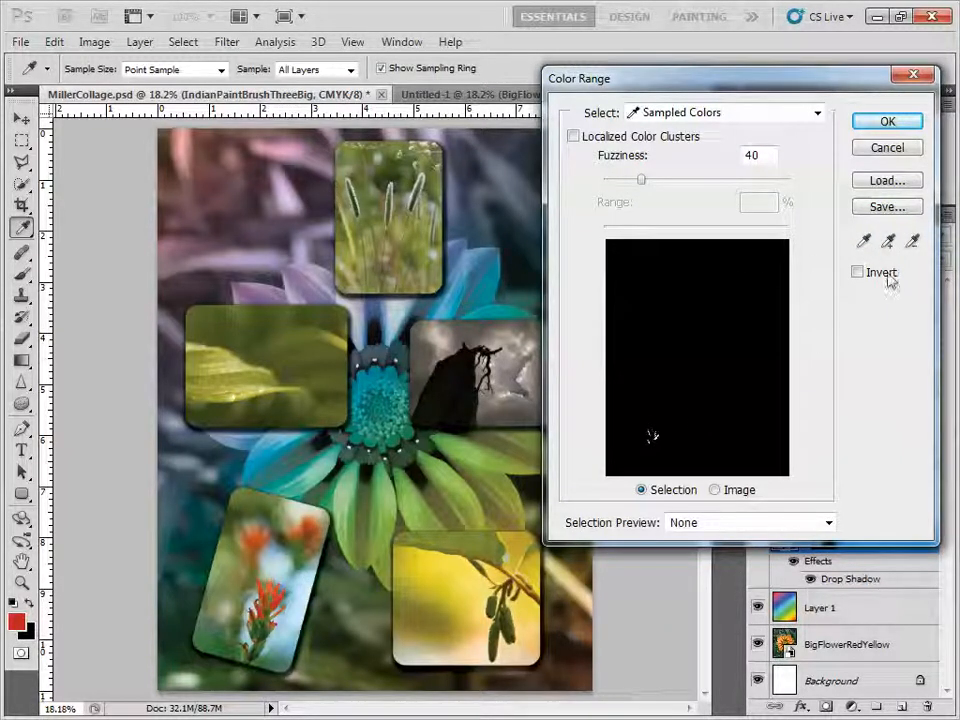
pyautogui.click(889, 242)
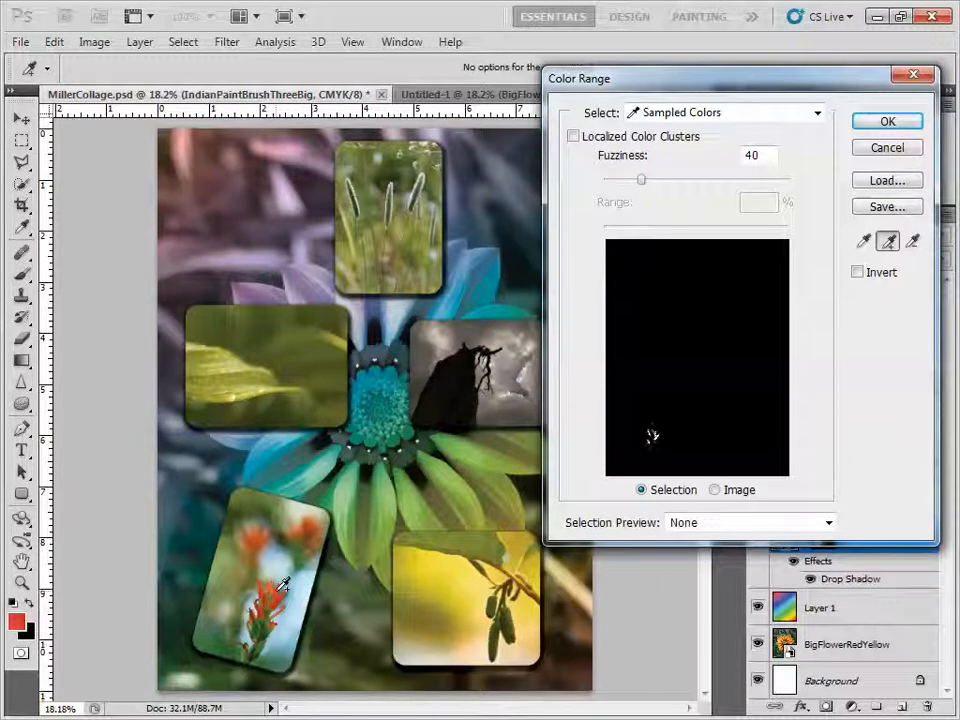
pyautogui.click(318, 526)
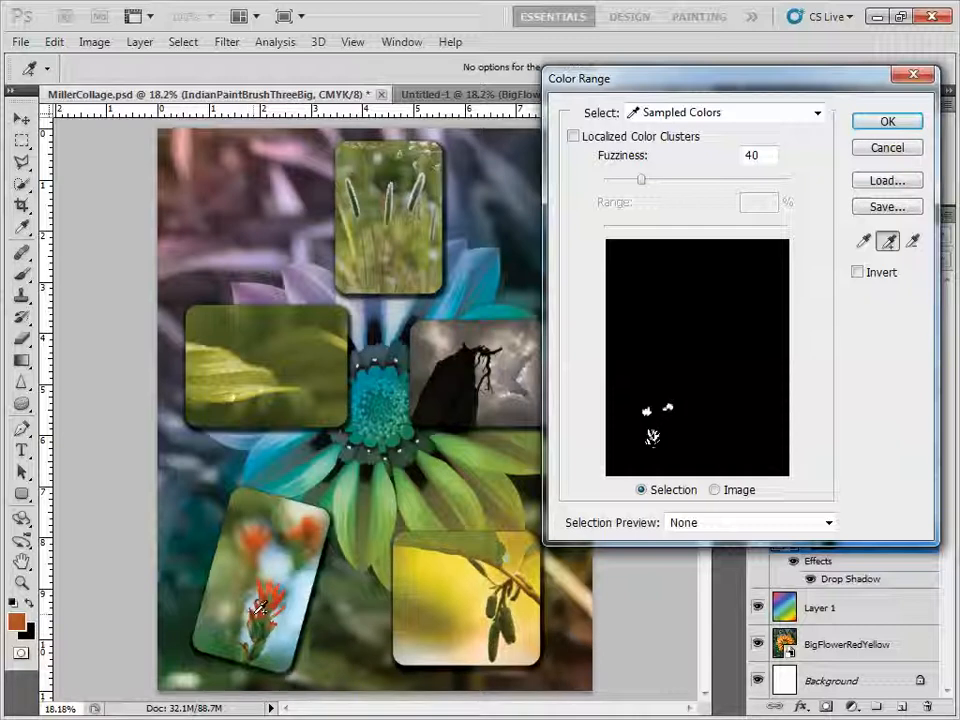
pyautogui.click(900, 127)
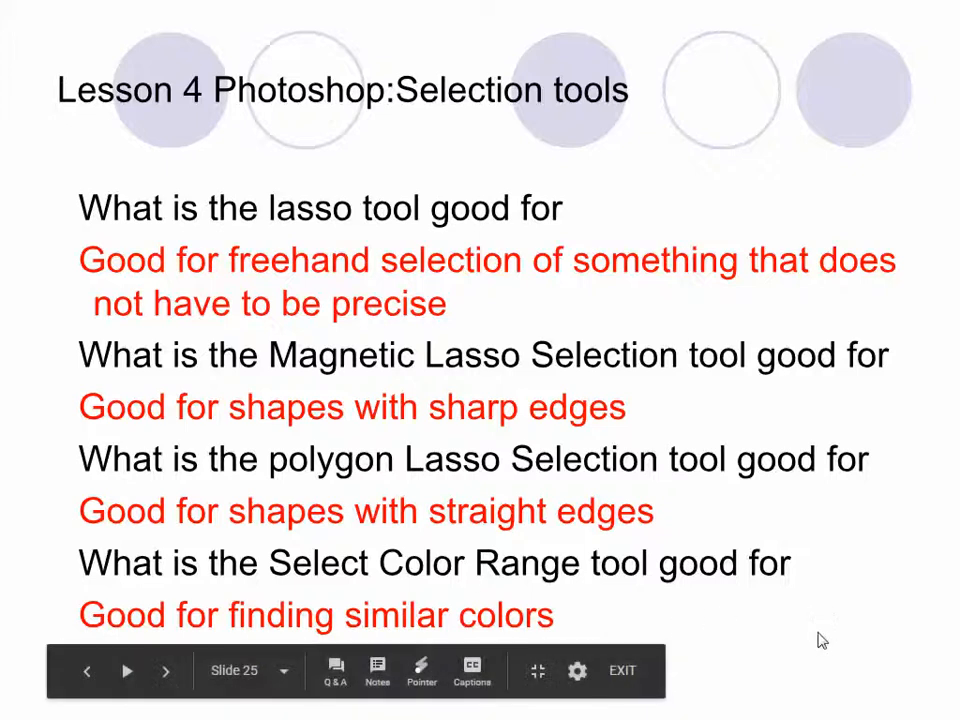
pyautogui.click(818, 640)
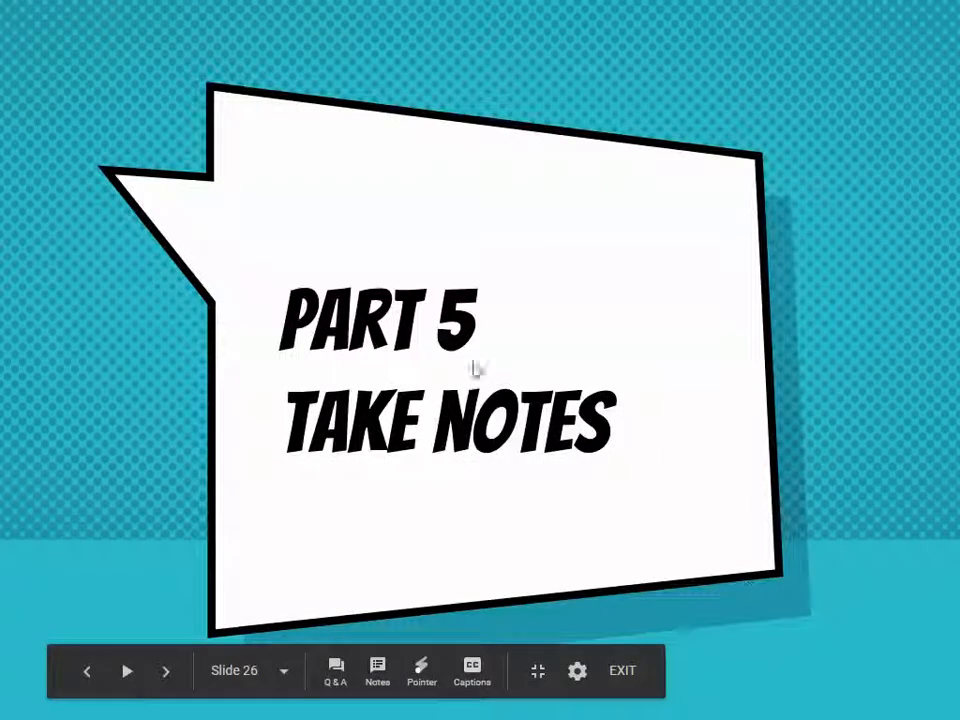